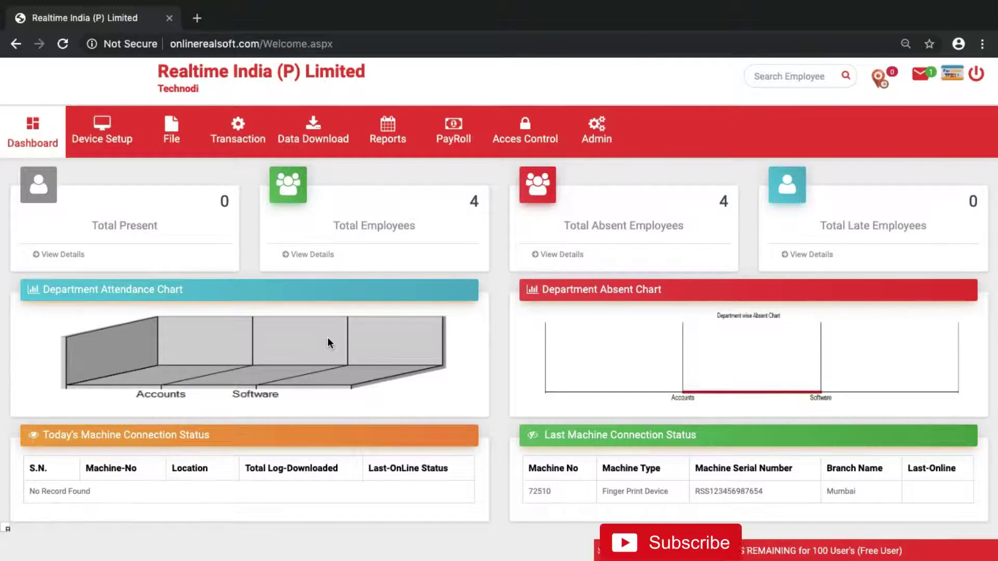
# Load freeonlinerealsoft.com:83 in a new Chrome tab using the address-bar suggestion.
pyautogui.click(355, 45)
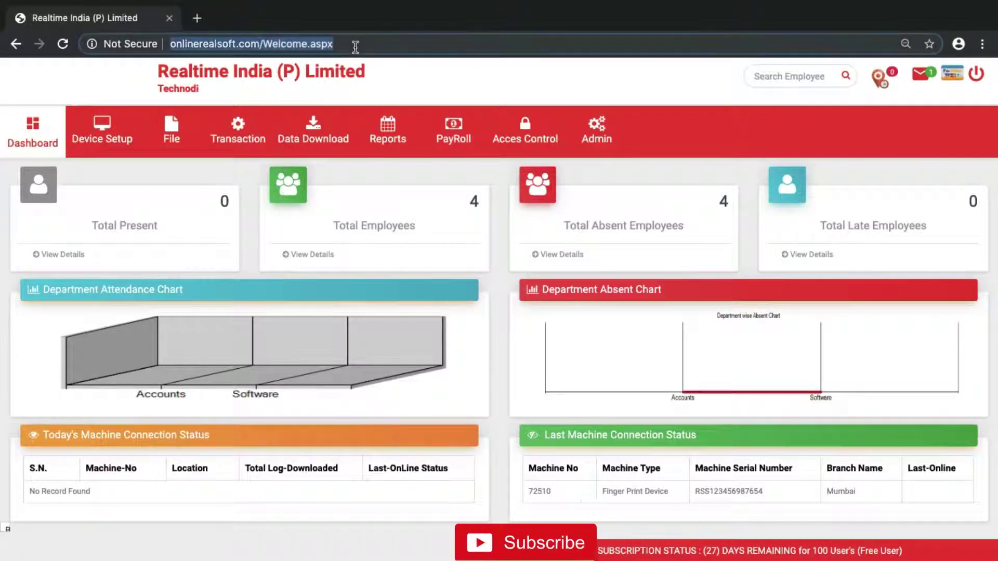
pyautogui.click(198, 18)
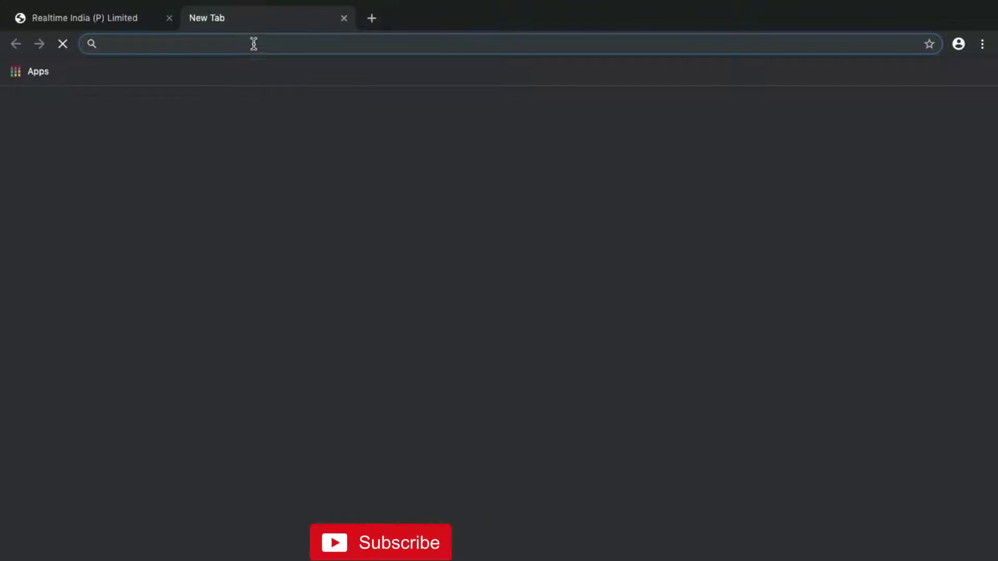
pyautogui.write('freee')
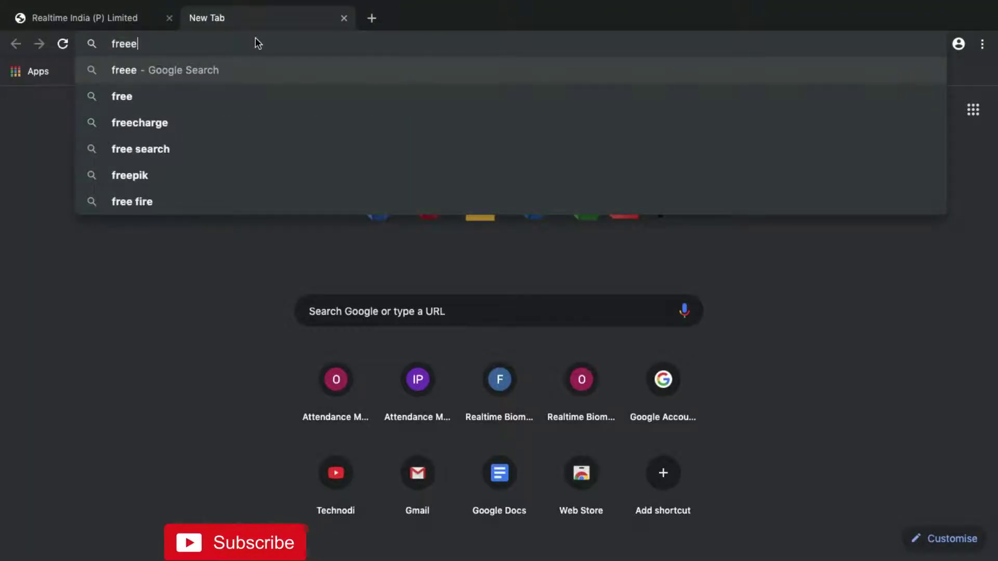
pyautogui.press('BackSpace')
pyautogui.press('BackSpace')
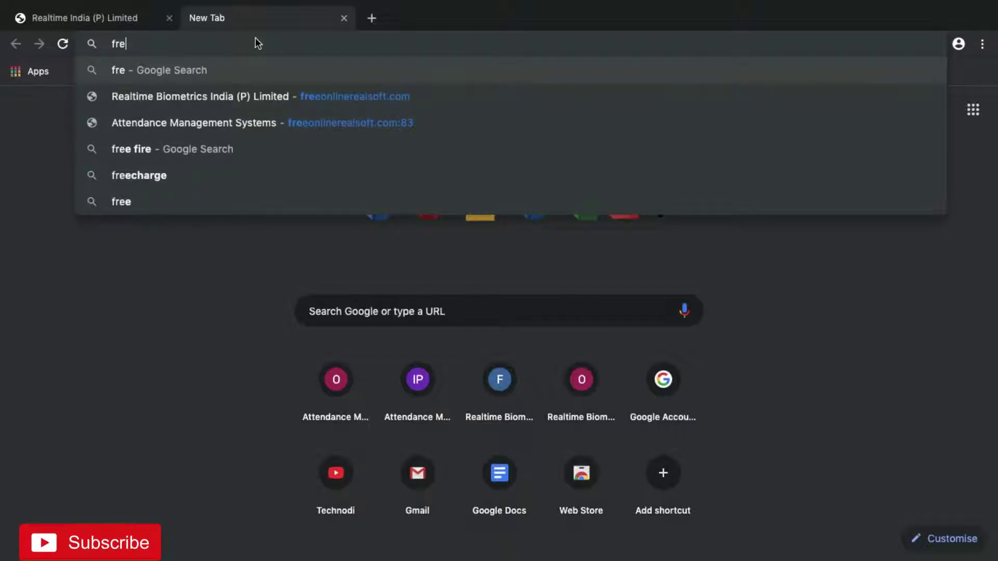
pyautogui.press('Down')
pyautogui.press('Return')
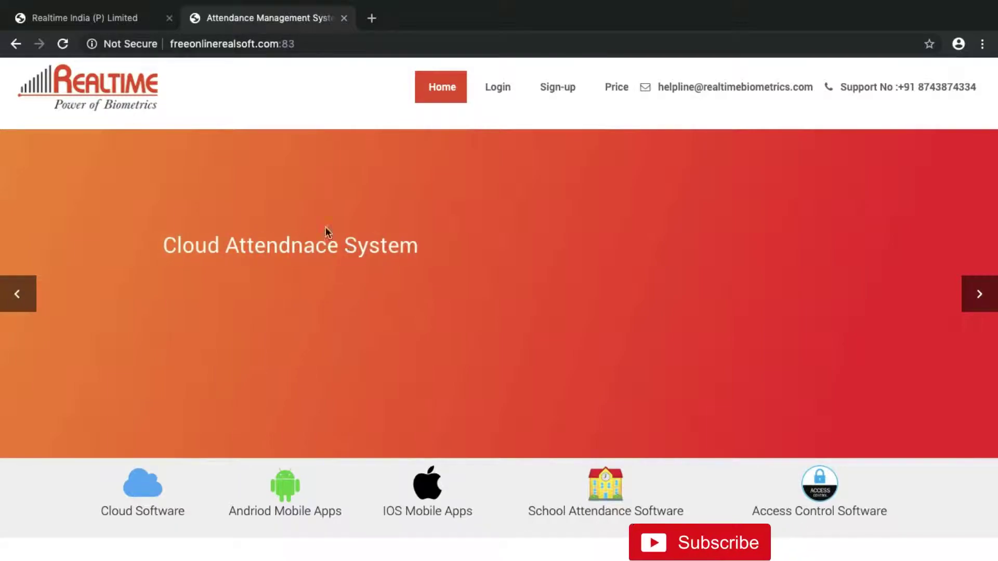
pyautogui.click(99, 17)
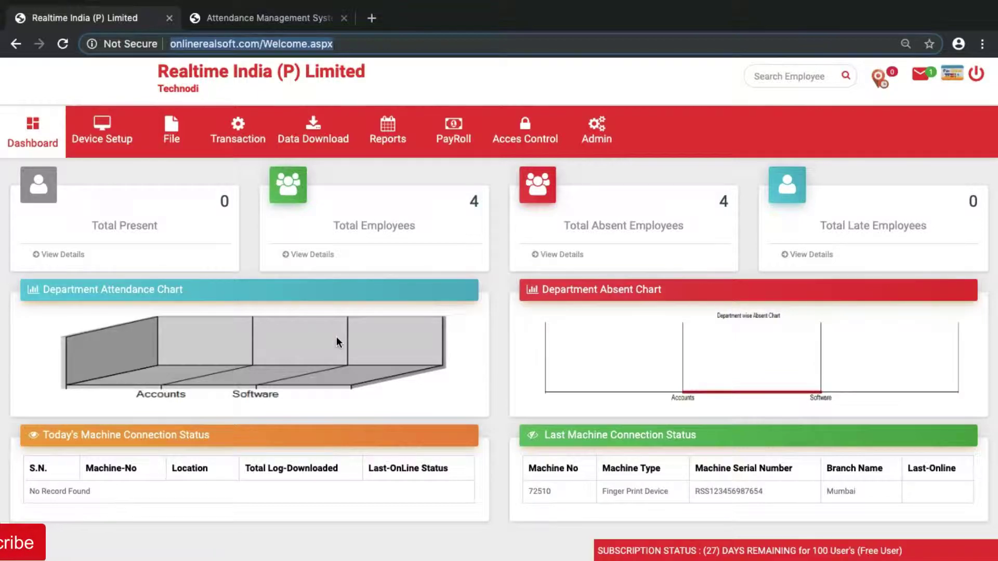
pyautogui.click(298, 17)
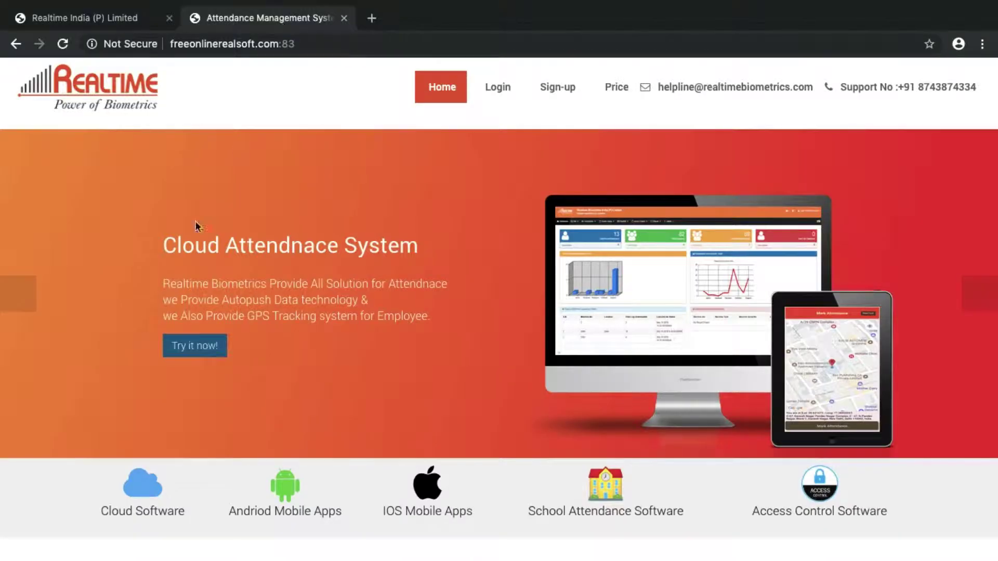
# Switch back to the Realtime India (P) Limited dashboard tab.
pyautogui.click(105, 17)
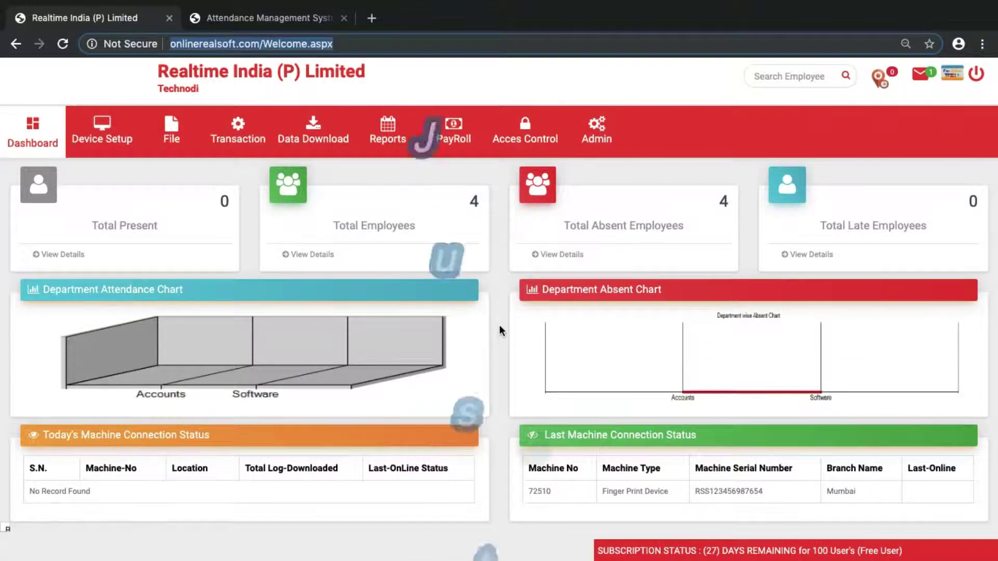
# Go to Transaction > Manual Punch and try its empty Date, IN-Time and Out Time fields.
pyautogui.click(233, 139)
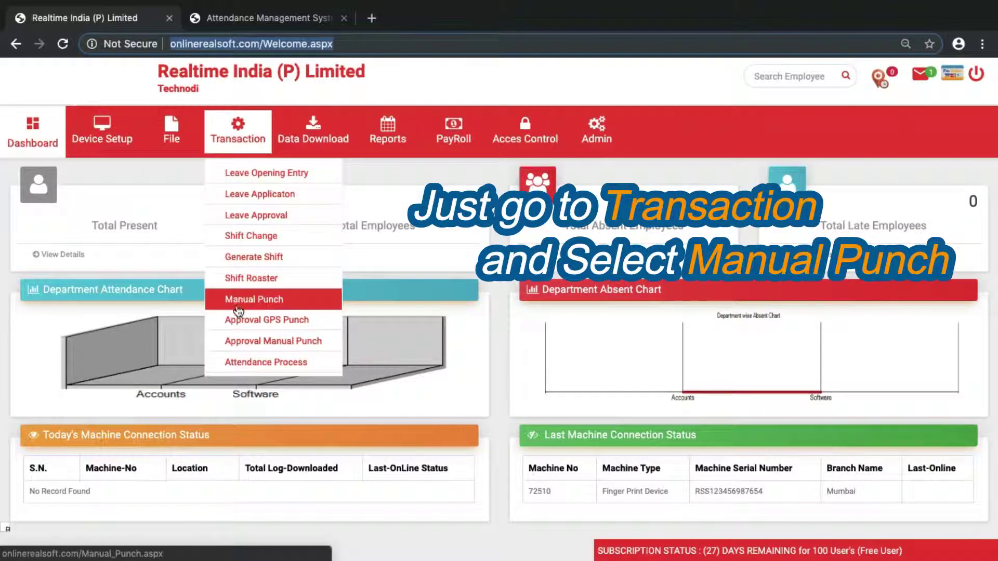
pyautogui.click(260, 302)
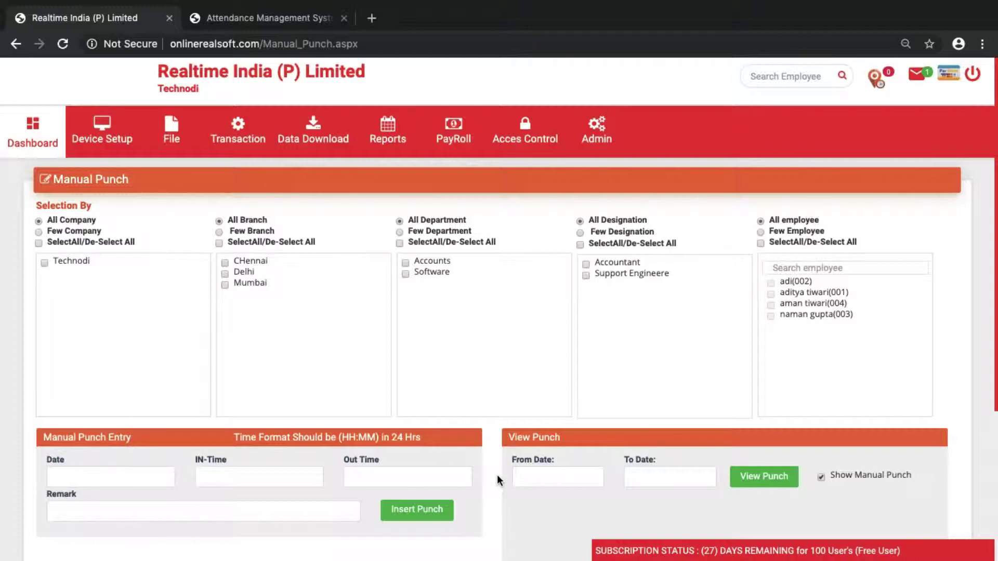
pyautogui.scroll(-4, 497, 475)
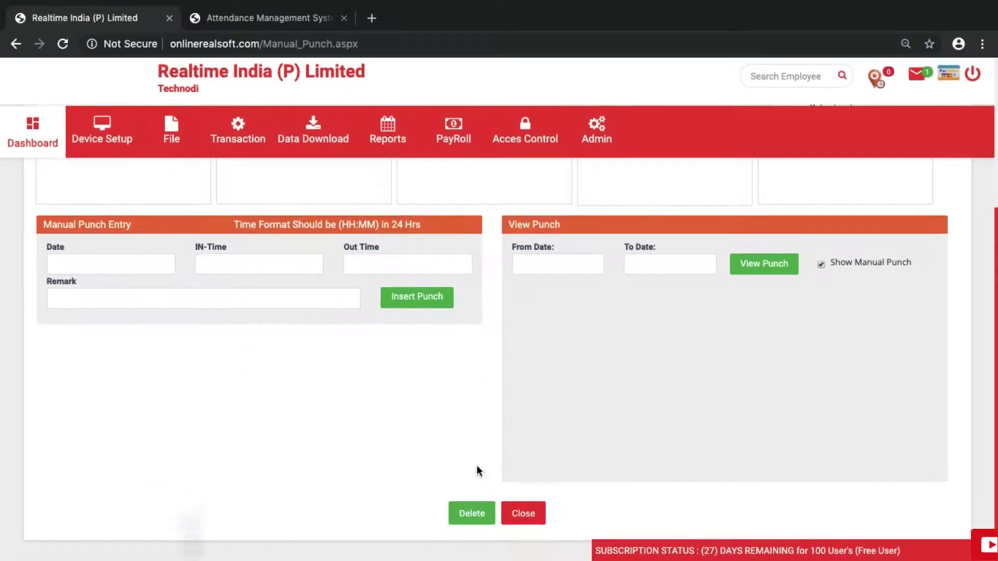
pyautogui.click(106, 263)
pyautogui.click(263, 263)
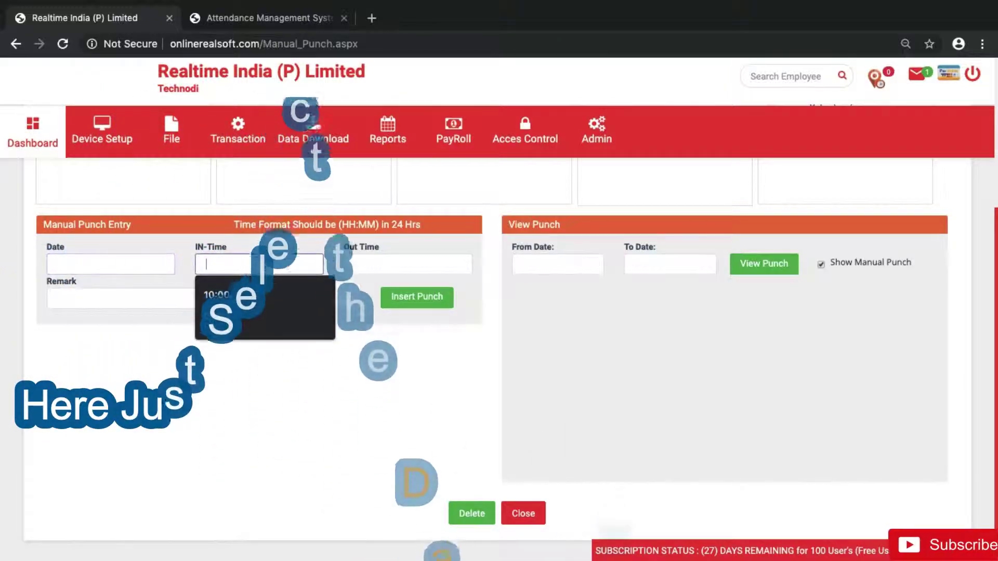
pyautogui.click(372, 270)
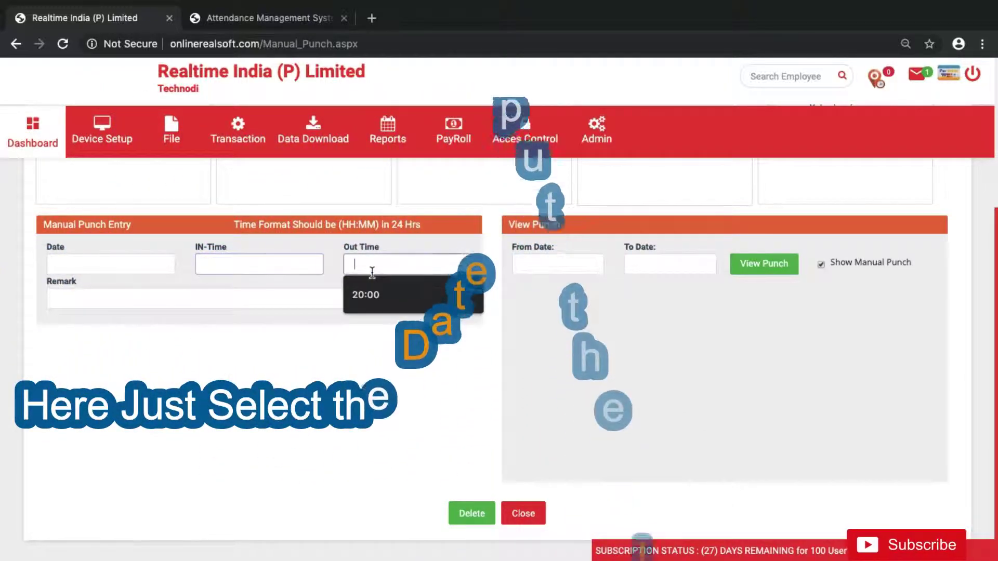
pyautogui.click(244, 286)
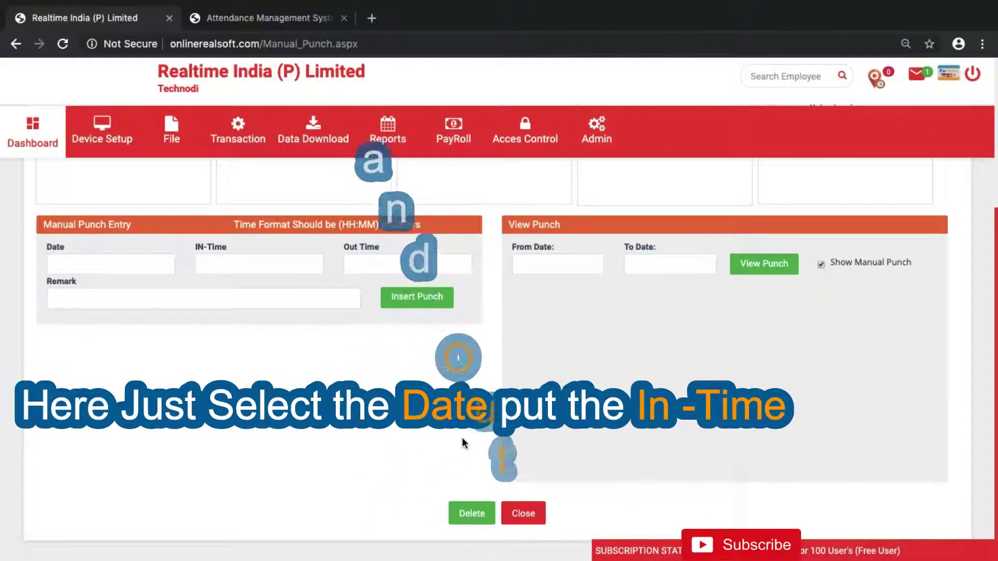
# Zoom the page to 80% and set the punch date to 12/05/2019.
pyautogui.click(138, 266)
pyautogui.click(211, 350)
pyautogui.hotkey('ctrl', '-')
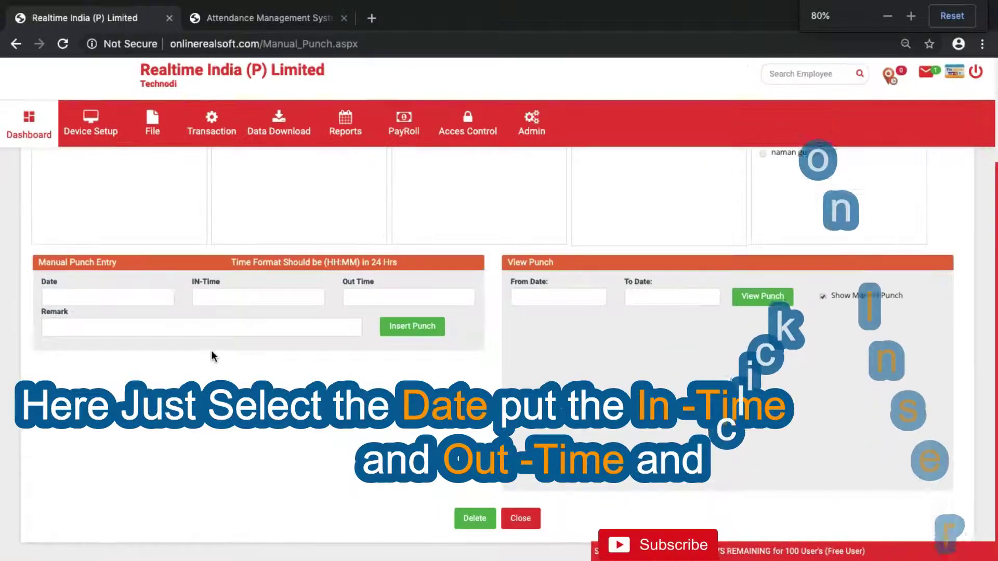
pyautogui.click(150, 291)
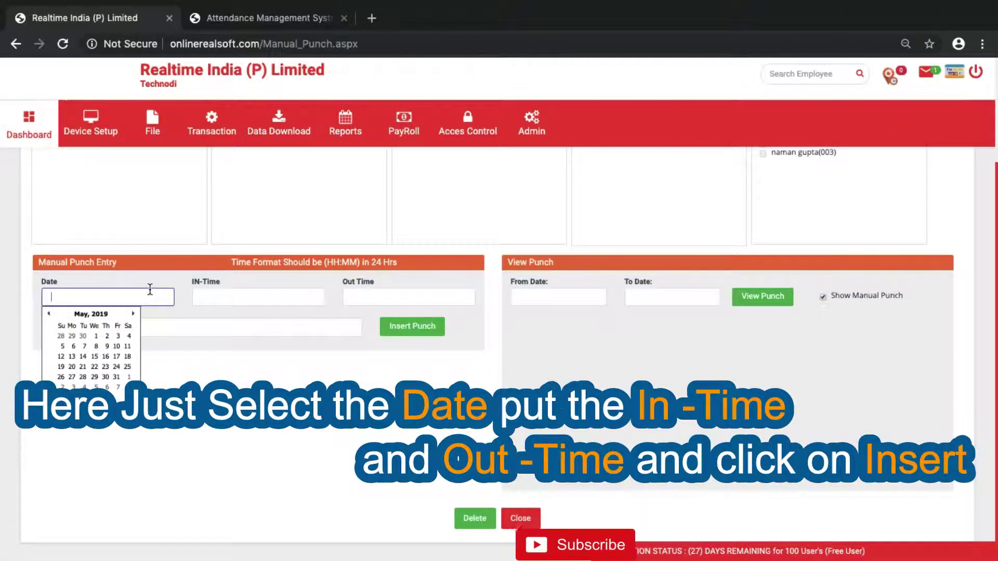
pyautogui.moveTo(837, 4)
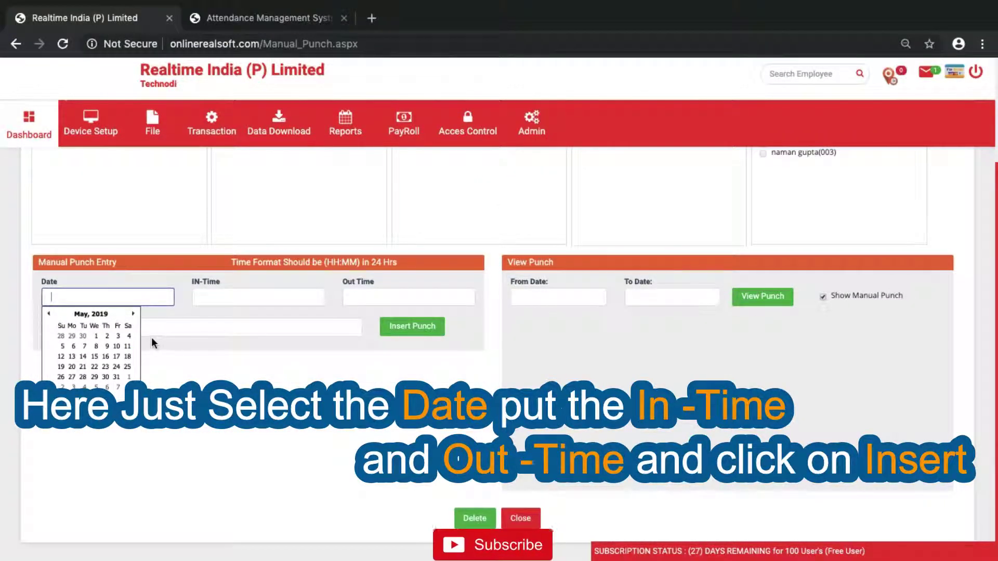
pyautogui.click(61, 356)
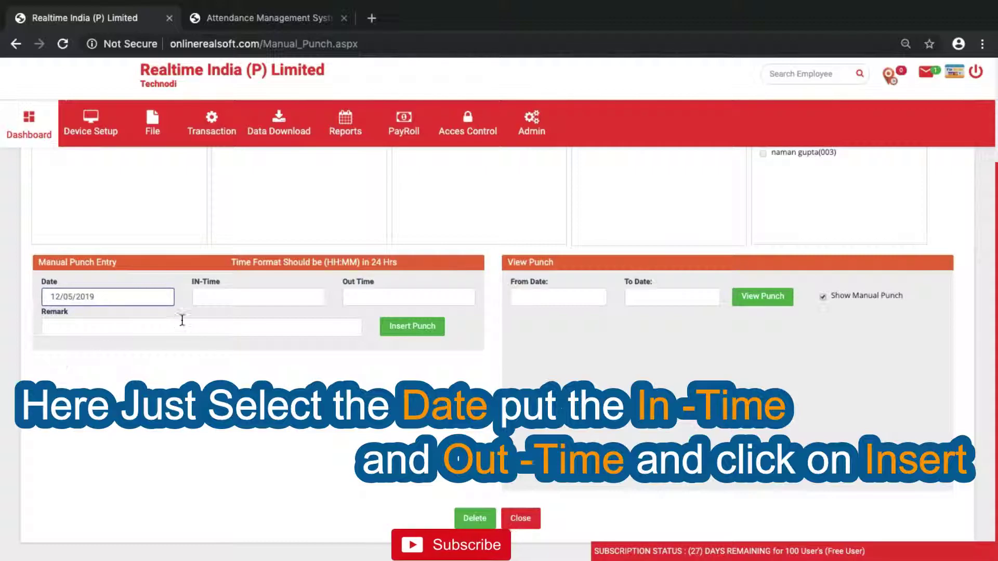
# Enter IN-Time 10:00 and Out Time 18:00, then insert the punch.
pyautogui.click(219, 298)
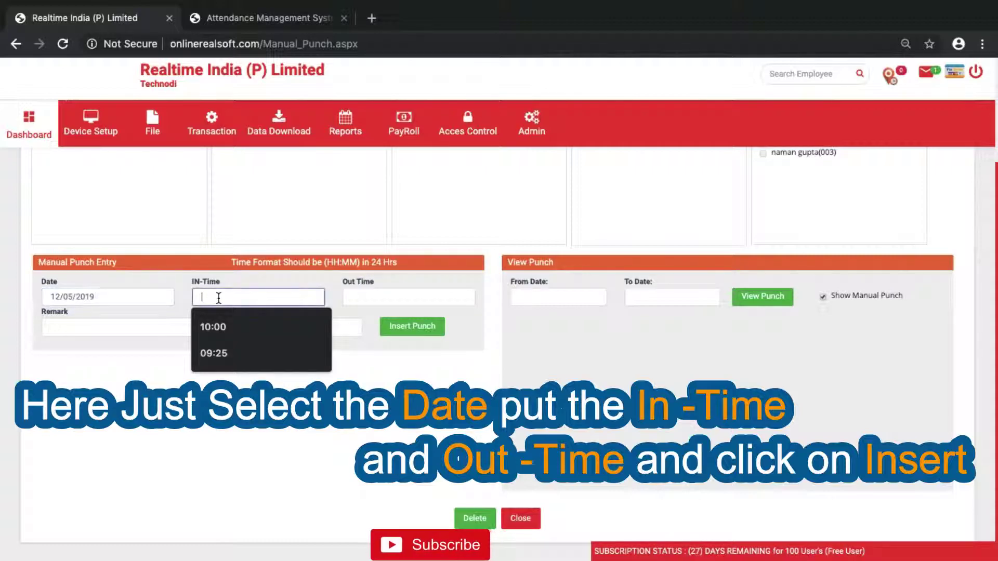
pyautogui.click(210, 323)
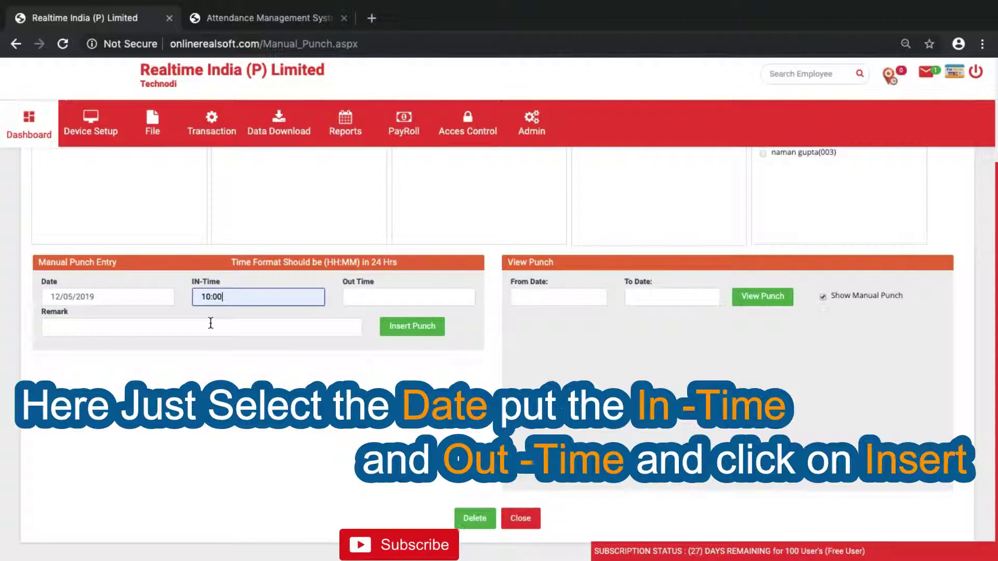
pyautogui.click(356, 295)
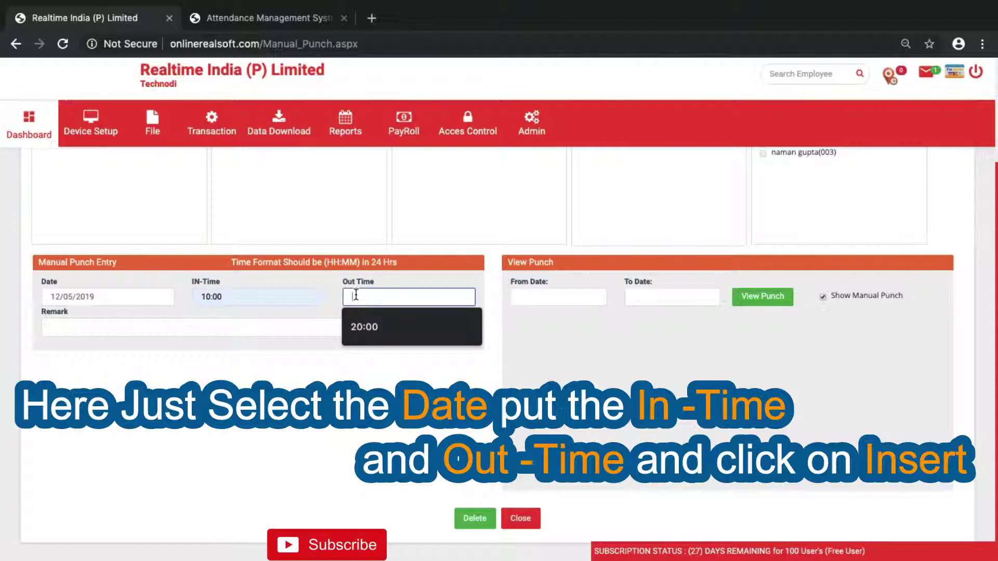
pyautogui.write('18:00')
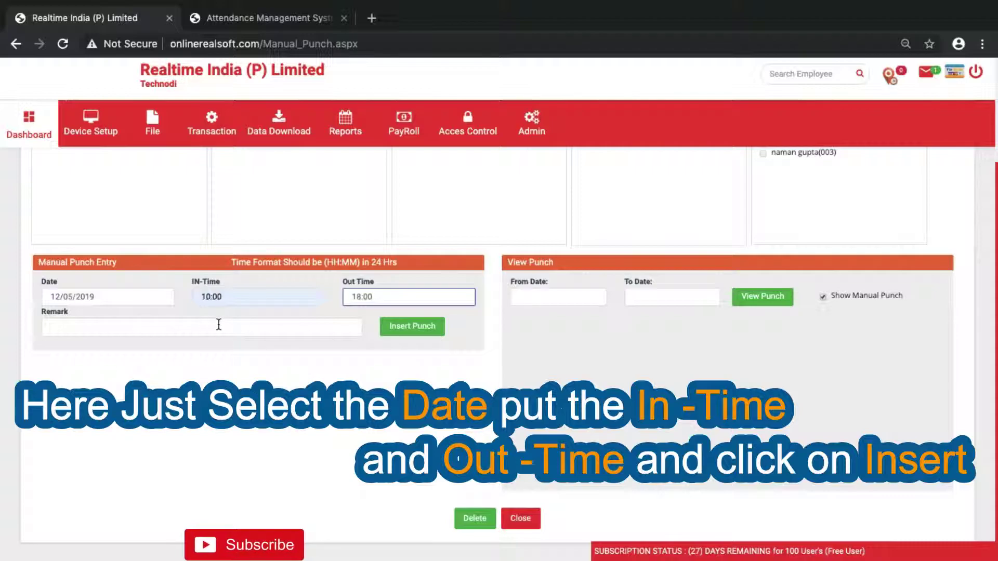
pyautogui.click(210, 327)
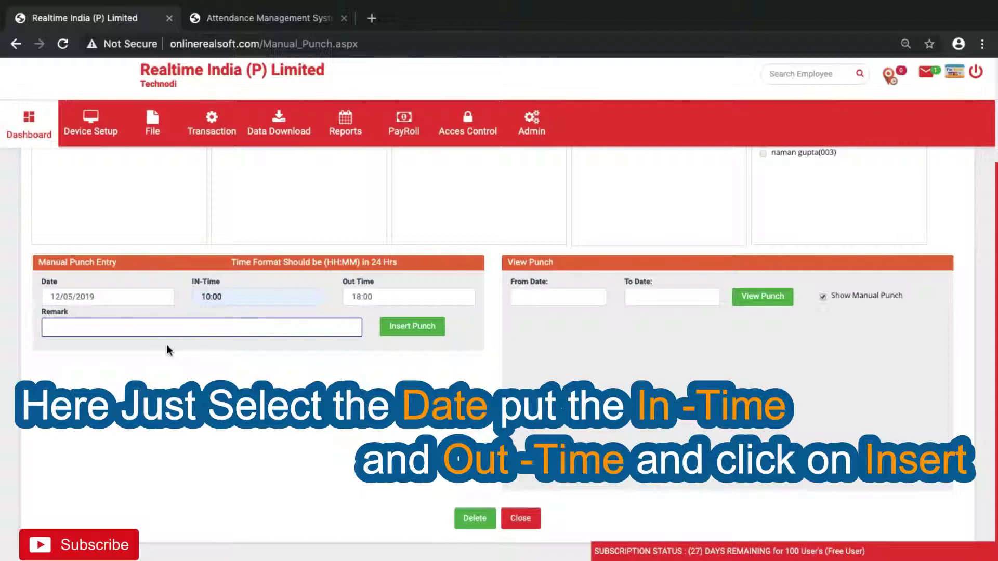
pyautogui.click(412, 327)
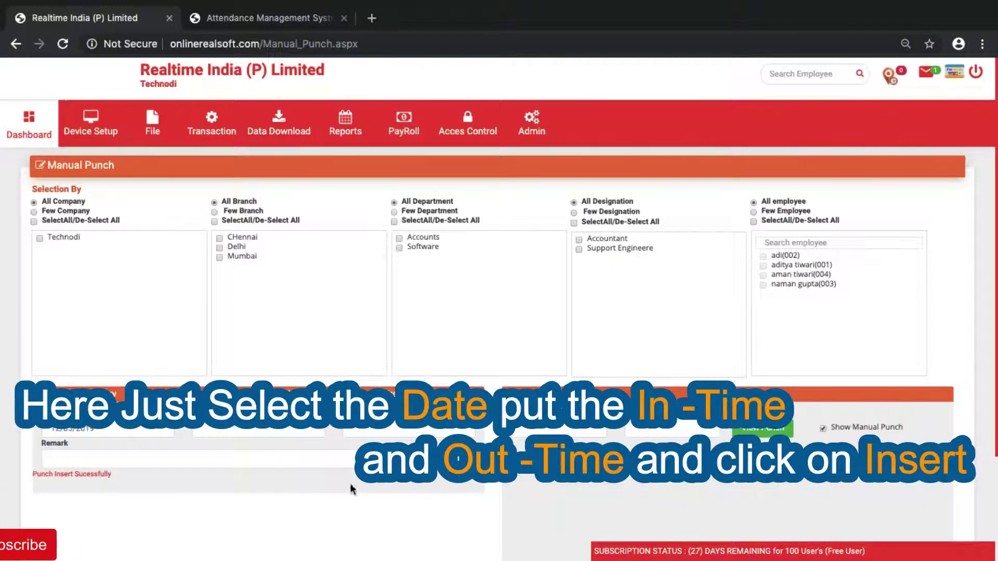
# Select the punch-inserted confirmation message and return to the Transaction menu.
pyautogui.tripleClick(42, 476)
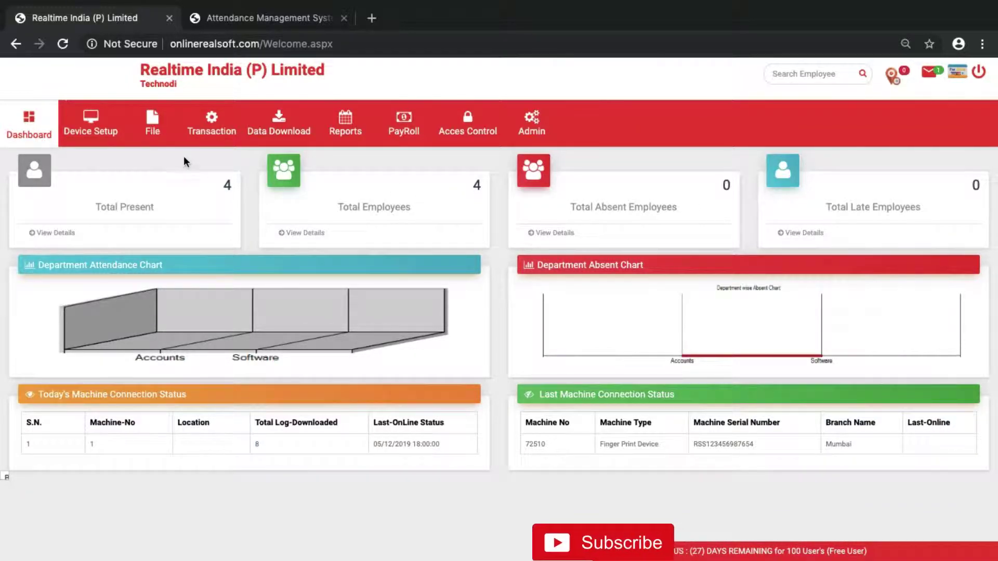
pyautogui.click(212, 125)
# Insert a punch for employee 002 on 07/05/2019 at 09:25, then go back to the dashboard.
pyautogui.click(234, 274)
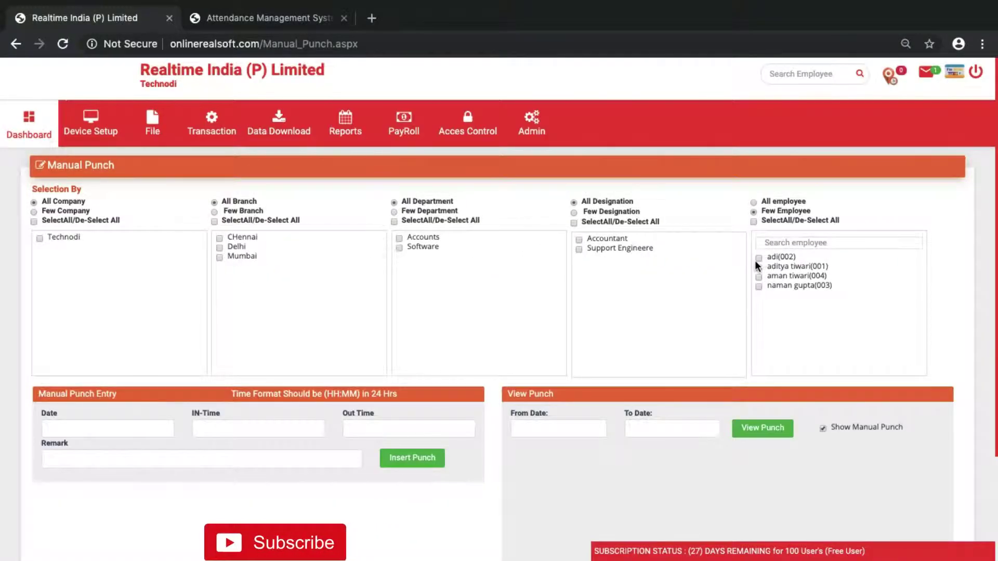
pyautogui.click(758, 258)
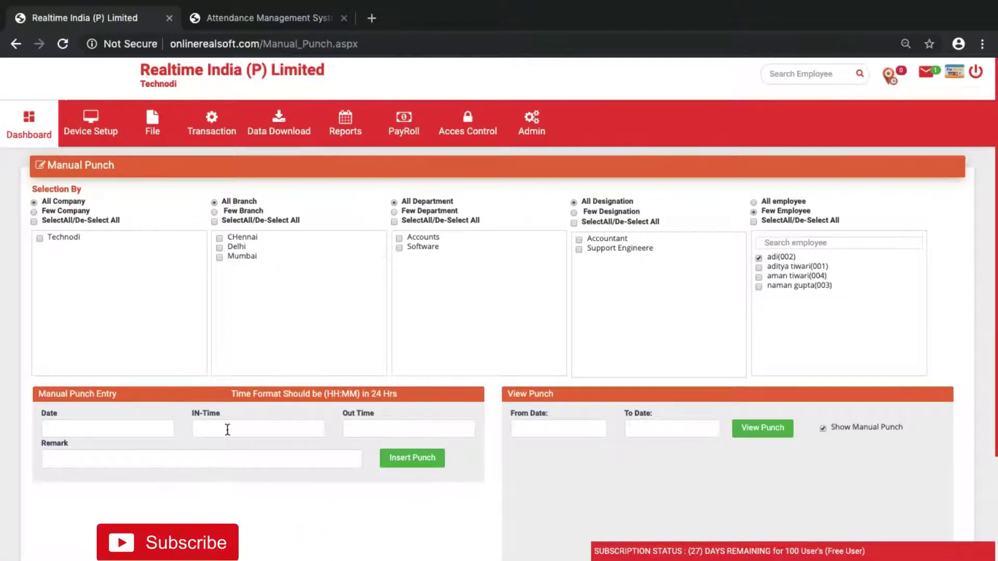
pyautogui.click(163, 429)
pyautogui.click(84, 477)
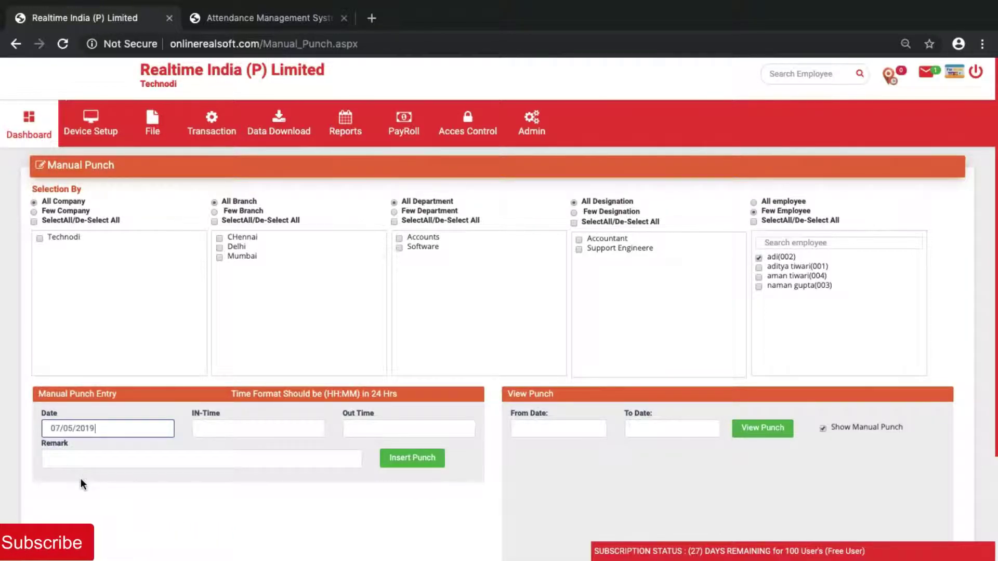
pyautogui.click(234, 429)
pyautogui.click(221, 483)
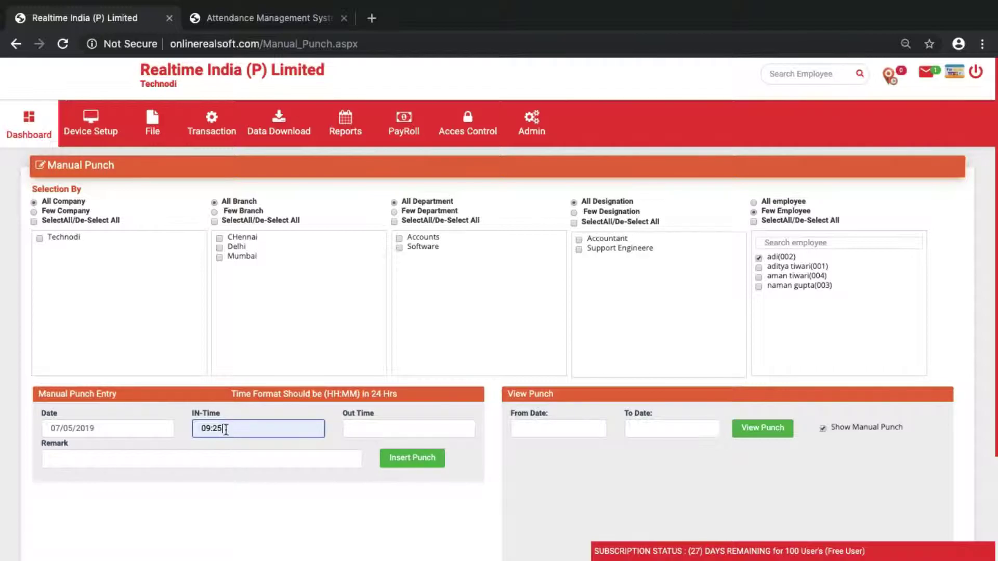
pyautogui.click(410, 466)
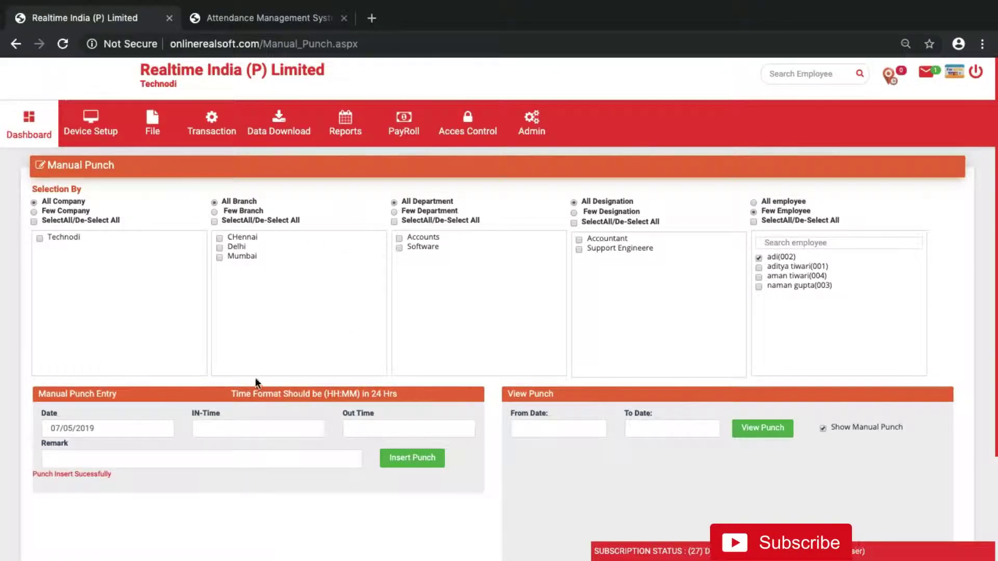
pyautogui.click(32, 136)
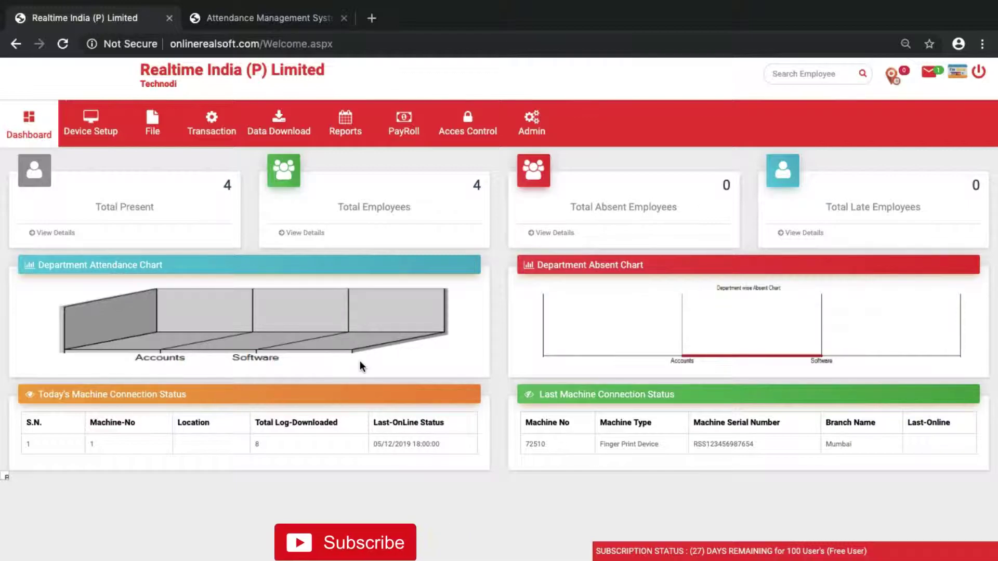
# Review the present-employees list, then head to Reports > Daily Report.
pyautogui.click(54, 234)
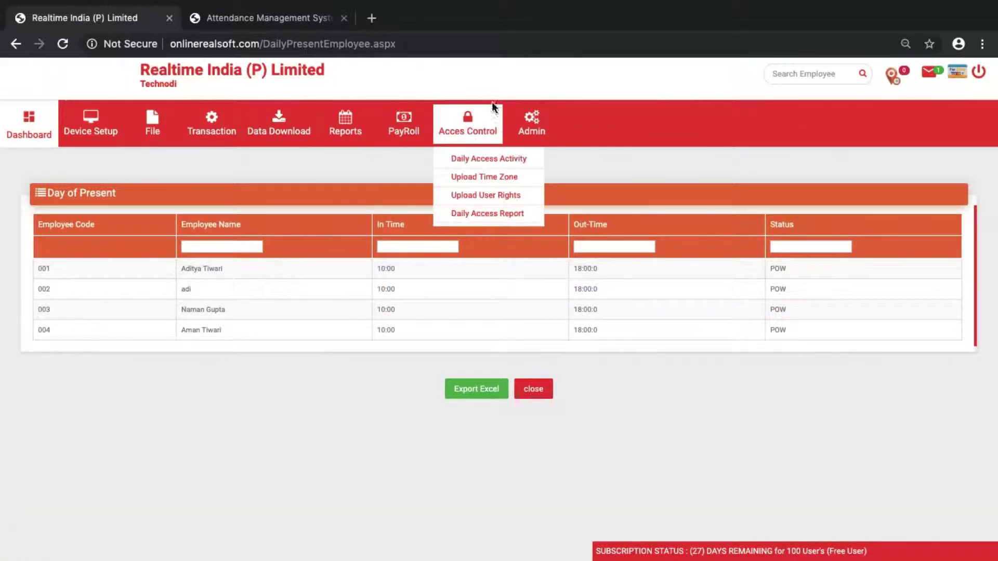
pyautogui.moveTo(351, 151)
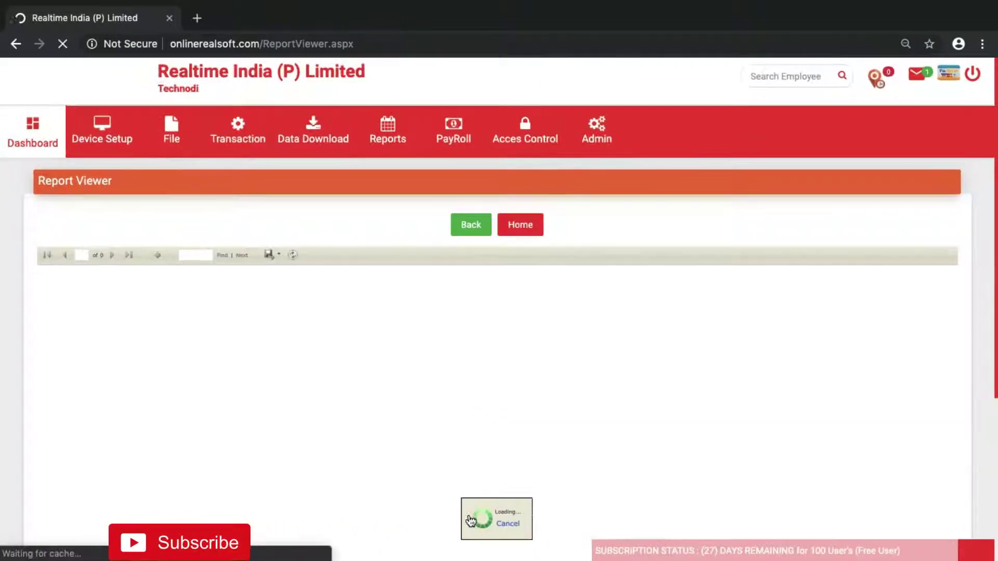
# Scroll the 12/05/2019 report and highlight the four employees' 10:00–18:00 rows.
pyautogui.scroll(-3, 413, 453)
pyautogui.scroll(2, 413, 454)
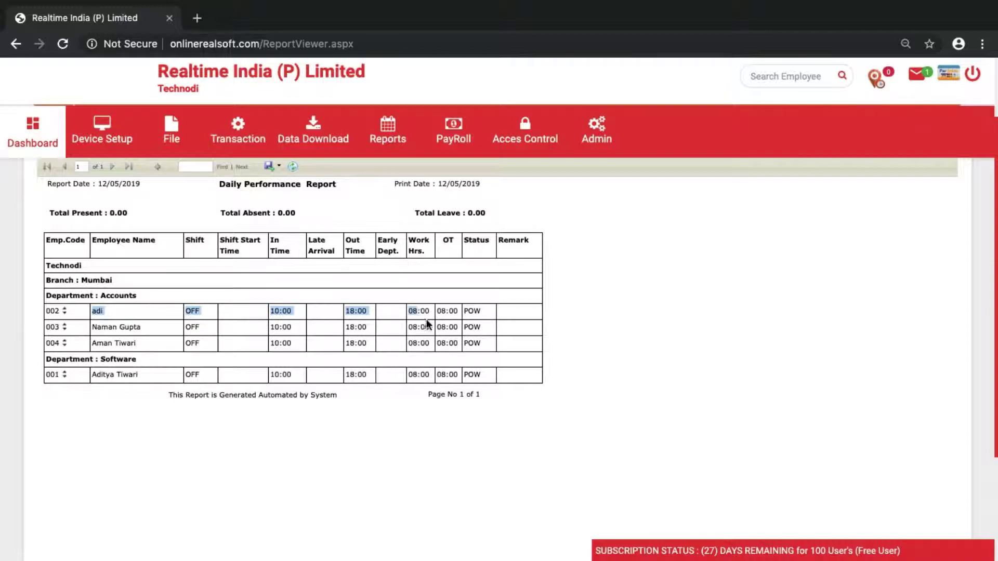
pyautogui.moveTo(435, 328); pyautogui.dragTo(511, 387)
pyautogui.click(513, 385)
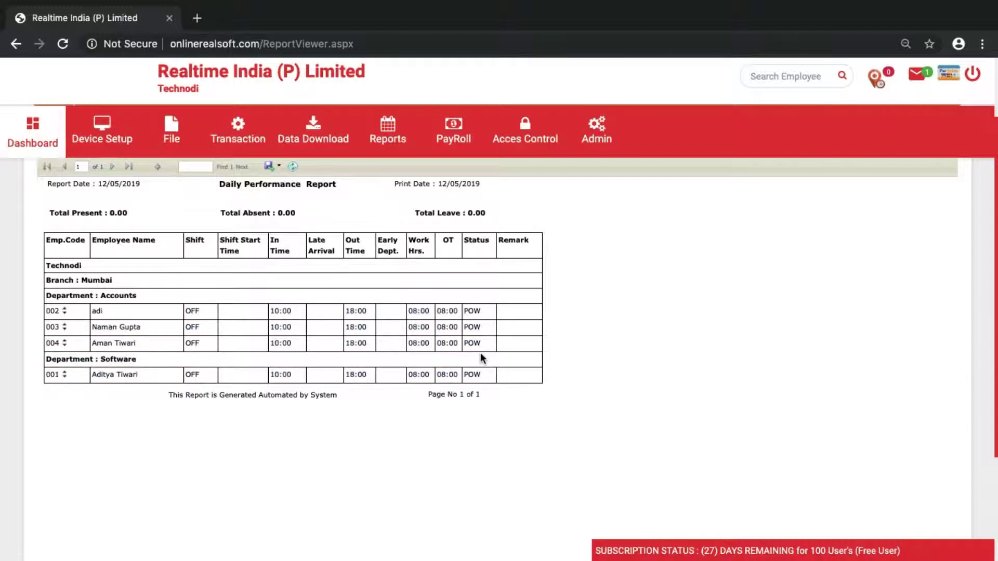
pyautogui.scroll(3, 480, 352)
pyautogui.scroll(-2, 480, 352)
pyautogui.scroll(3, 480, 352)
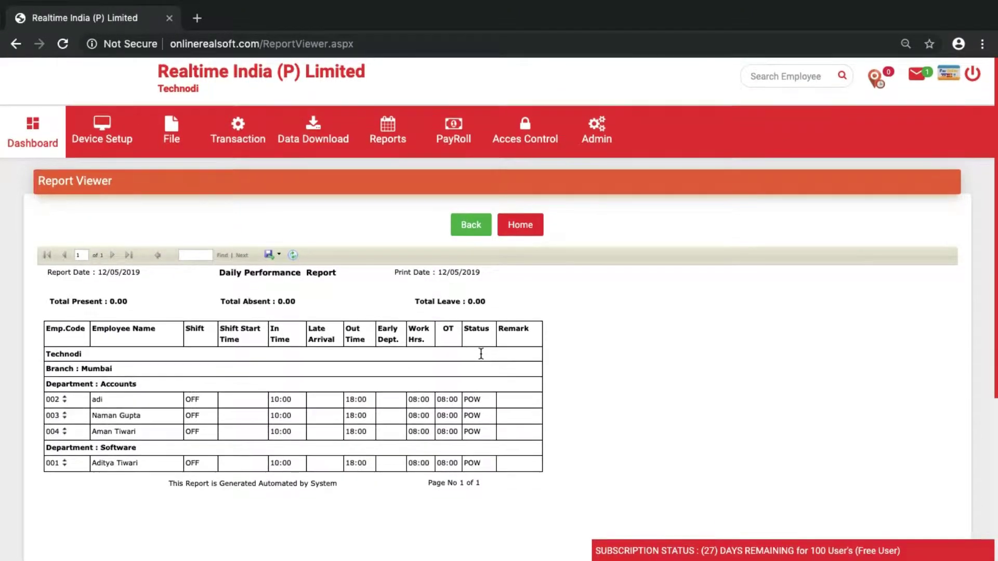
pyautogui.moveTo(595, 9)
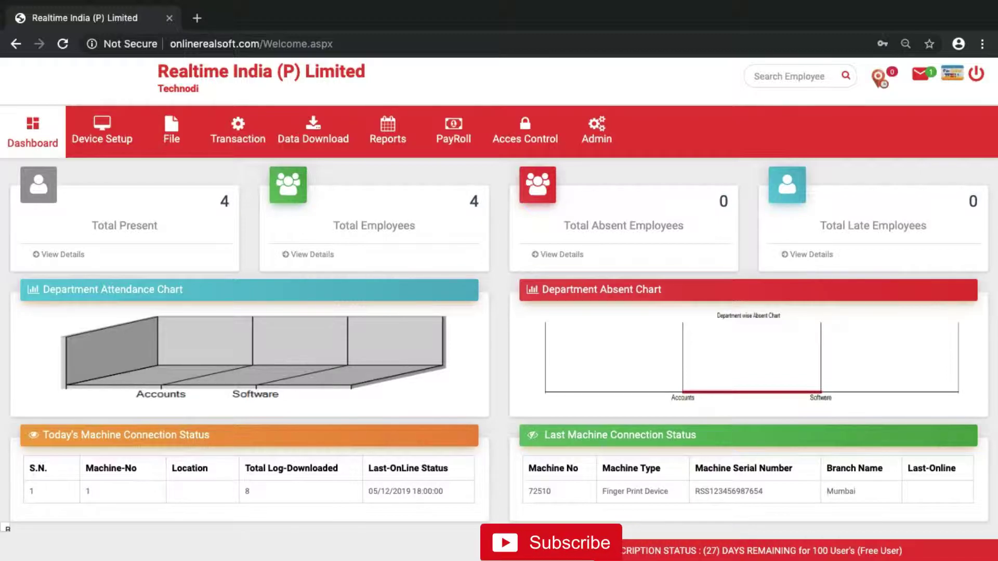
# Open the Manual Punch page and zoom the browser out to fit the form.
pyautogui.click(238, 134)
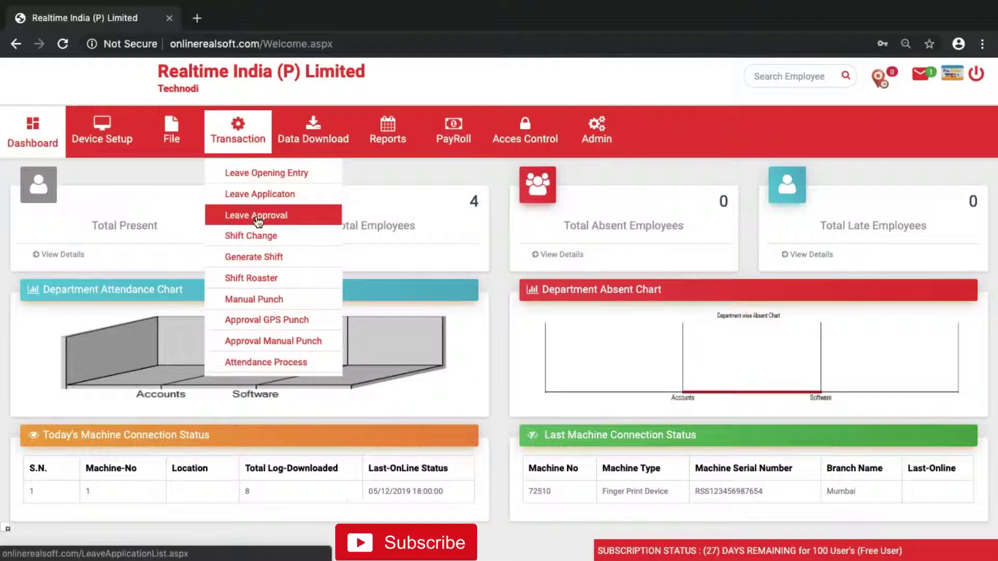
pyautogui.click(276, 299)
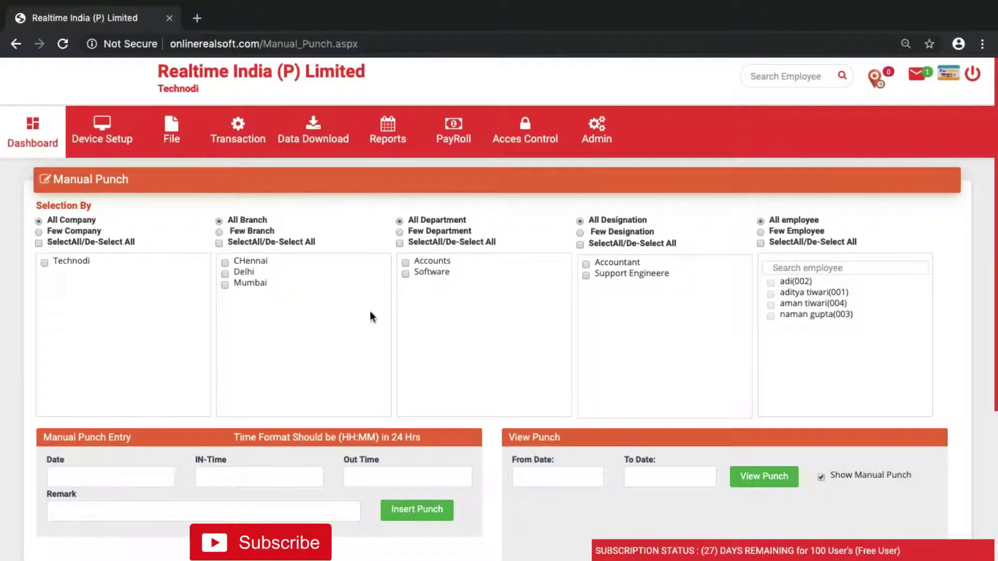
pyautogui.scroll(-3, 366, 353)
pyautogui.scroll(-1, 362, 374)
pyautogui.click(133, 263)
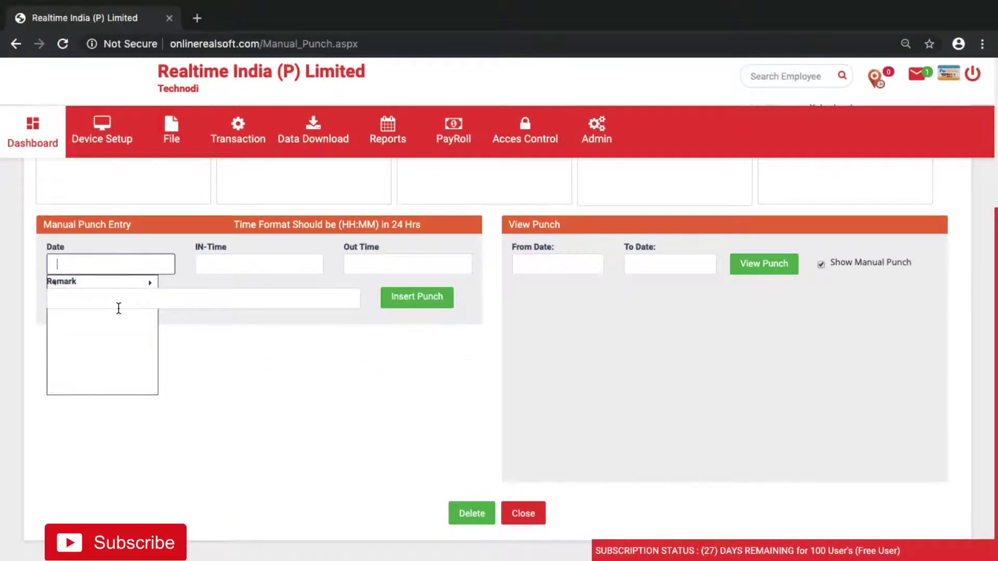
pyautogui.hotkey('ctrl', '-')
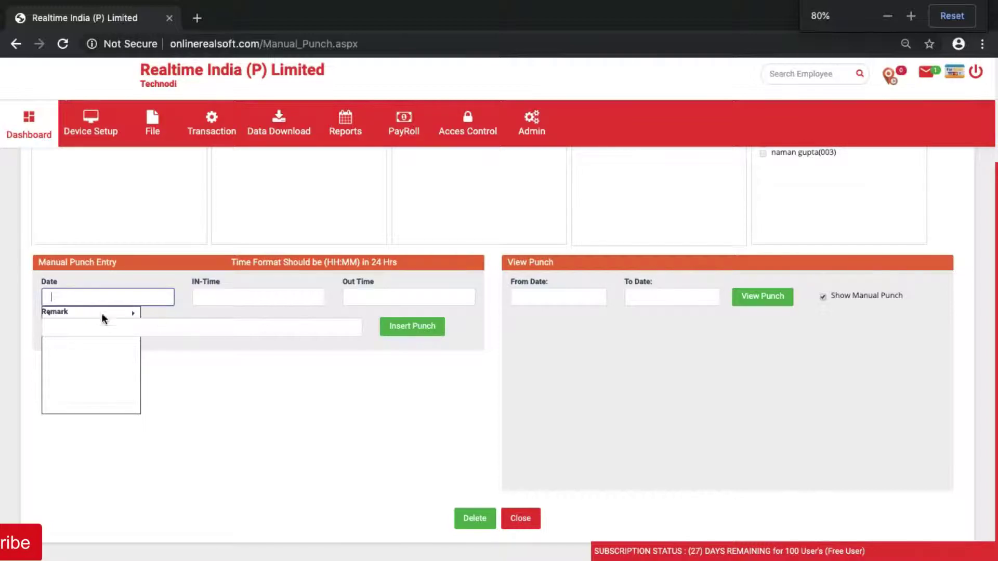
pyautogui.click(236, 396)
# Insert a punch dated 17/05/2019 with IN-Time 09:10 and Out Time 18:00.
pyautogui.click(145, 296)
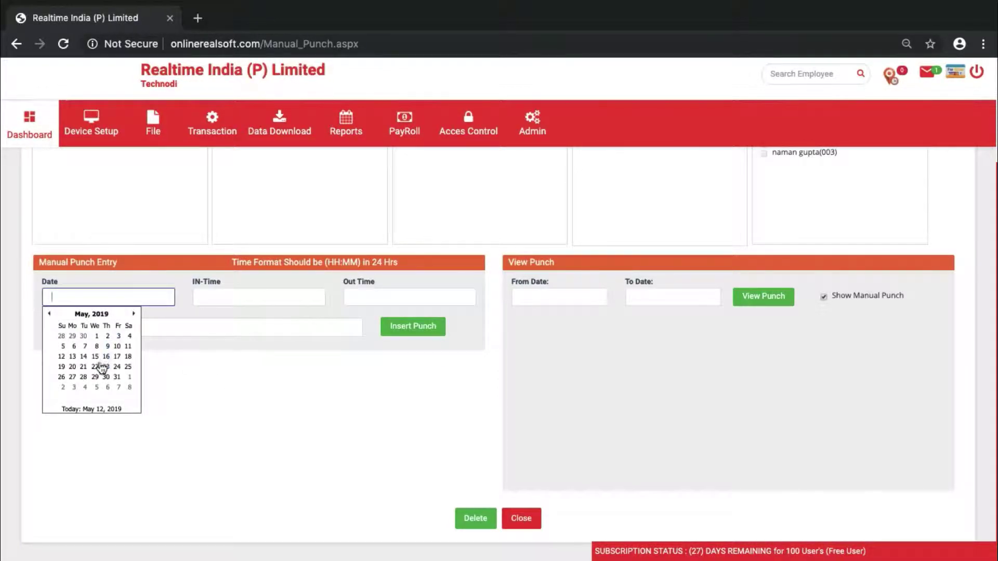
pyautogui.click(118, 357)
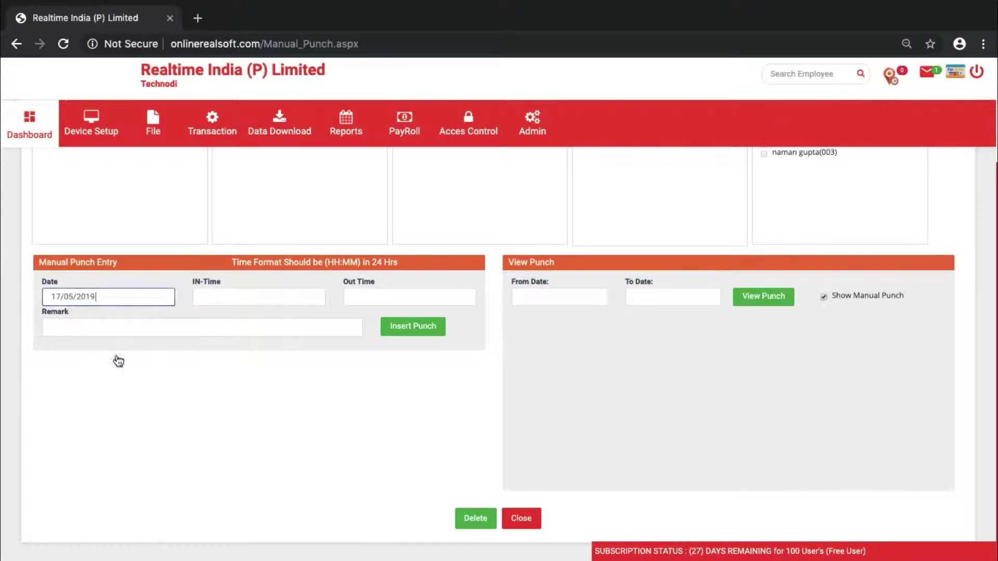
pyautogui.click(211, 297)
pyautogui.write('09:')
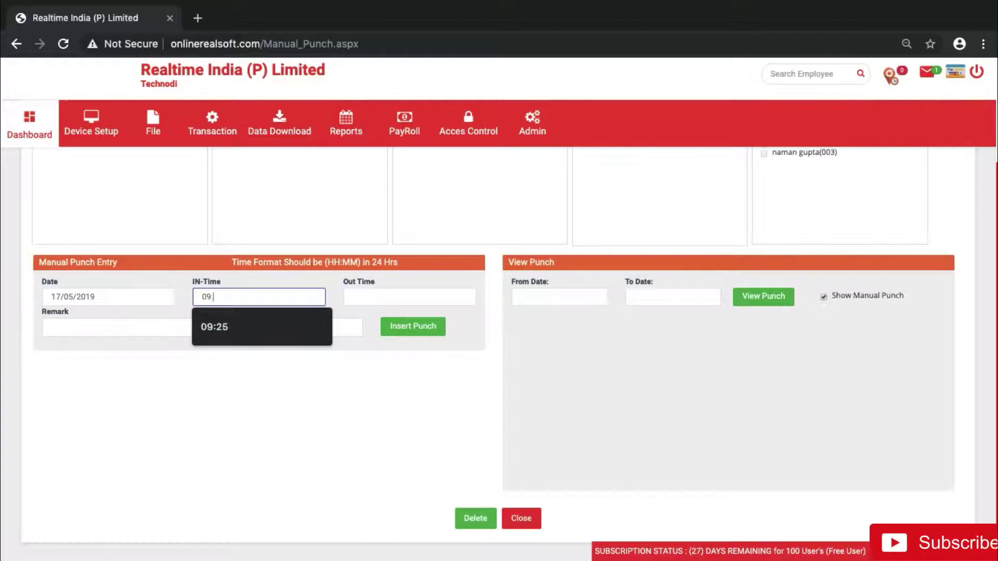
pyautogui.write('10')
pyautogui.click(376, 294)
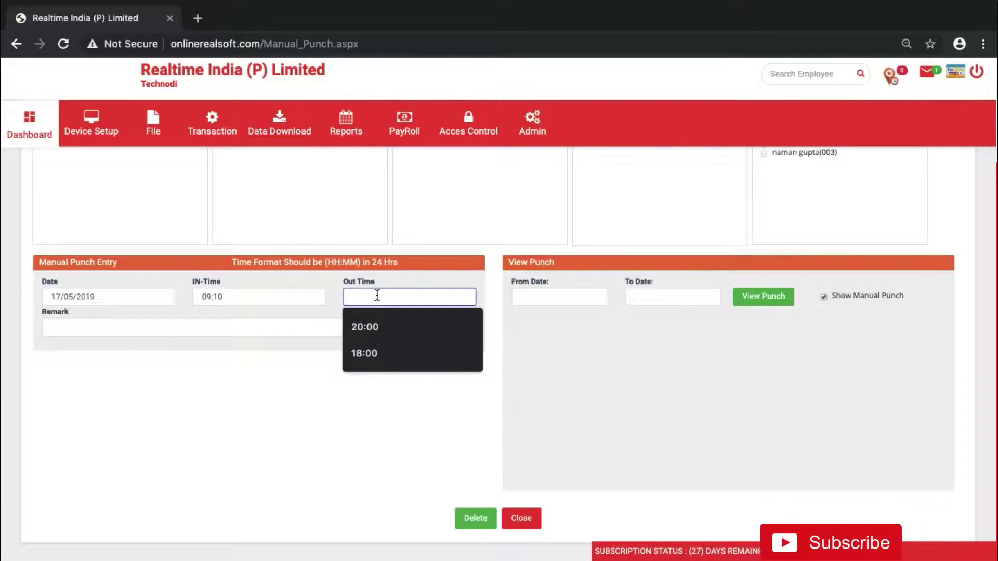
pyautogui.click(367, 355)
pyautogui.click(414, 331)
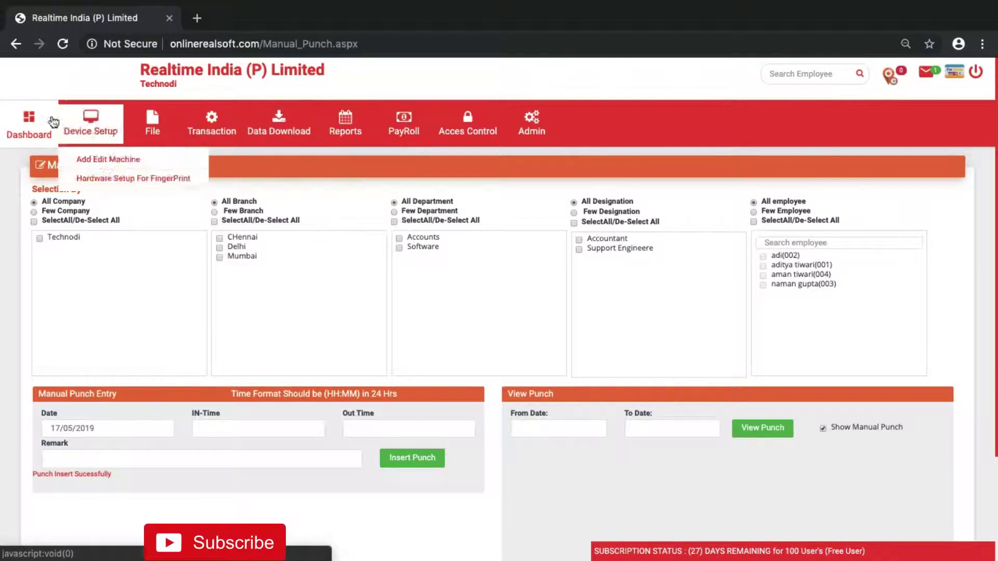
# Generate the Daily Performance Report for 17/05/2019.
pyautogui.click(22, 122)
pyautogui.moveTo(346, 127)
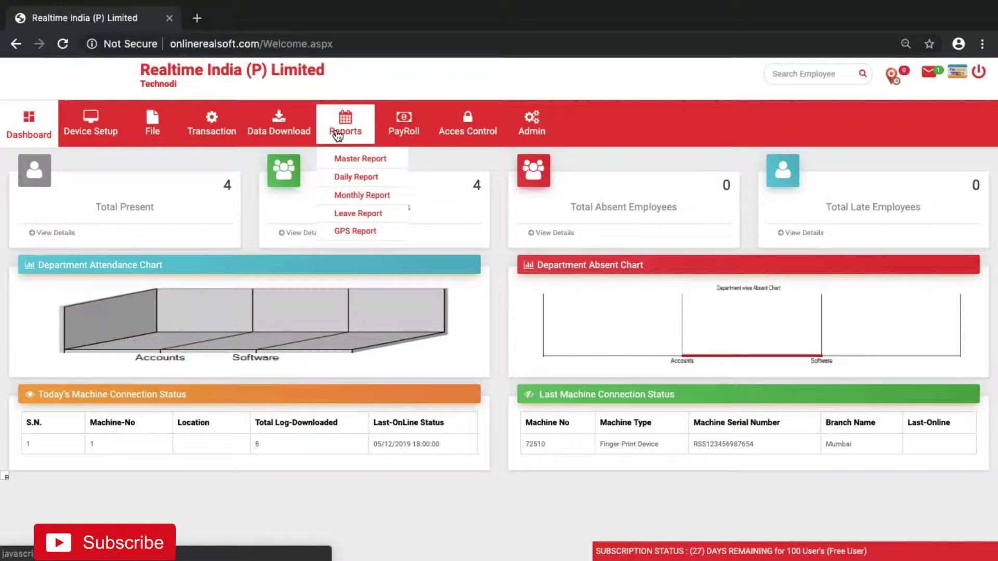
pyautogui.click(353, 189)
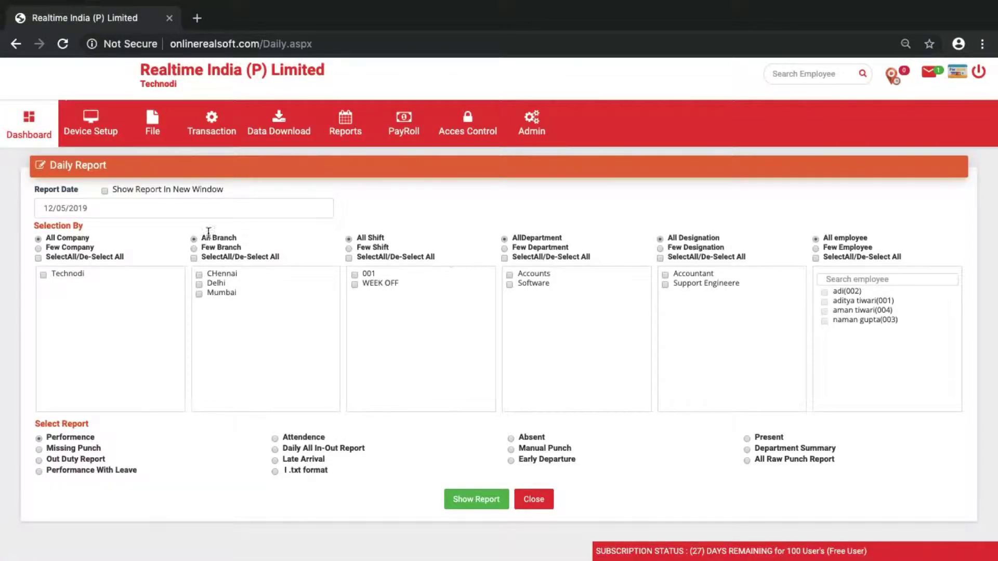
pyautogui.click(174, 206)
pyautogui.click(110, 271)
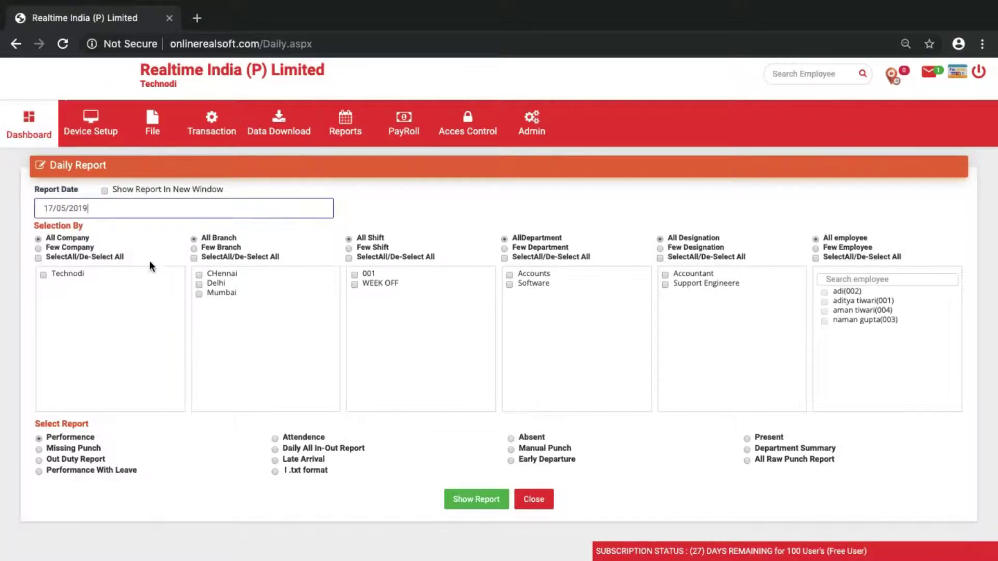
pyautogui.click(454, 217)
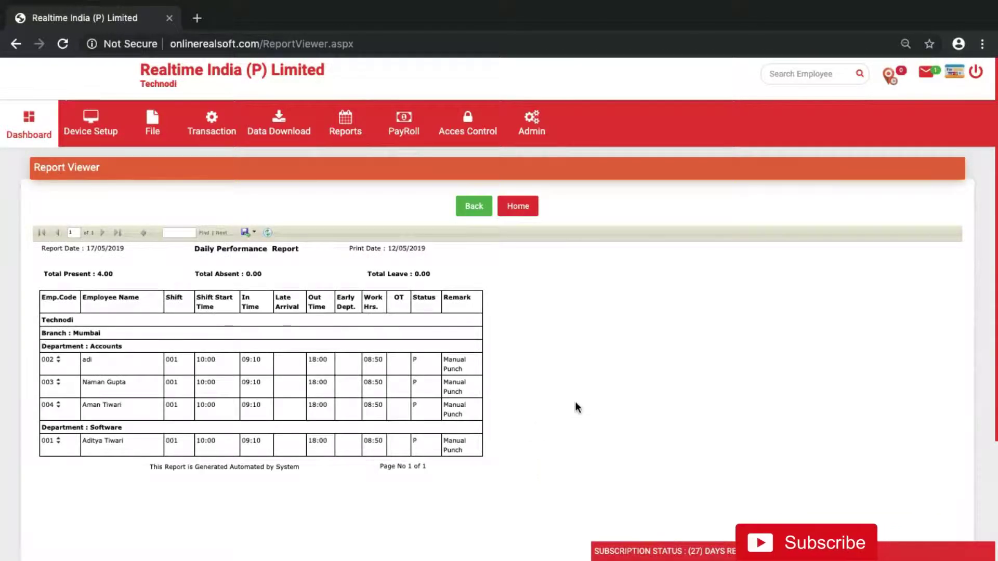
# Highlight employee 002's Manual Punch remark and all four employees' rows.
pyautogui.scroll(-2, 575, 407)
pyautogui.moveTo(444, 245); pyautogui.dragTo(457, 249)
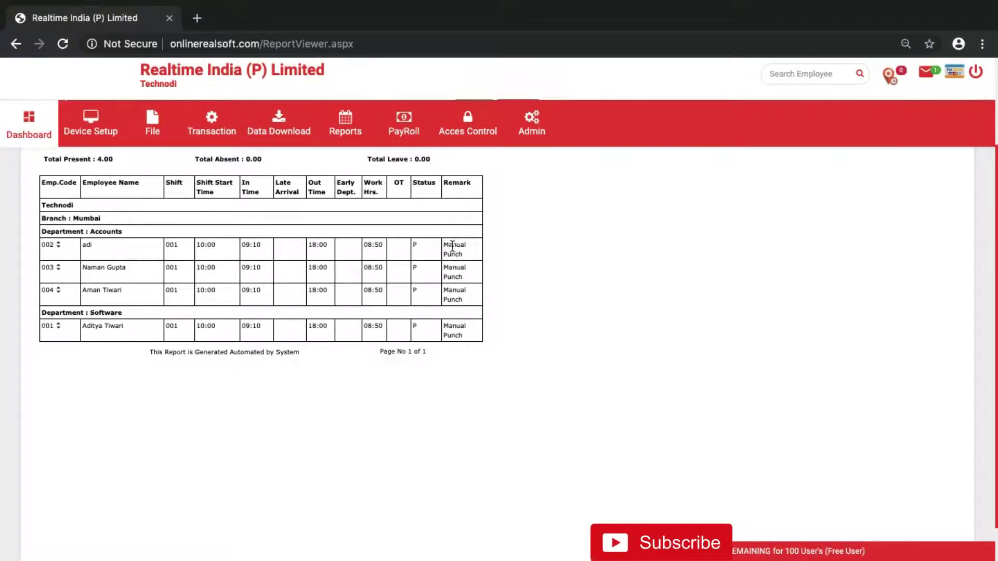
pyautogui.click(84, 244)
pyautogui.moveTo(84, 243); pyautogui.dragTo(462, 339)
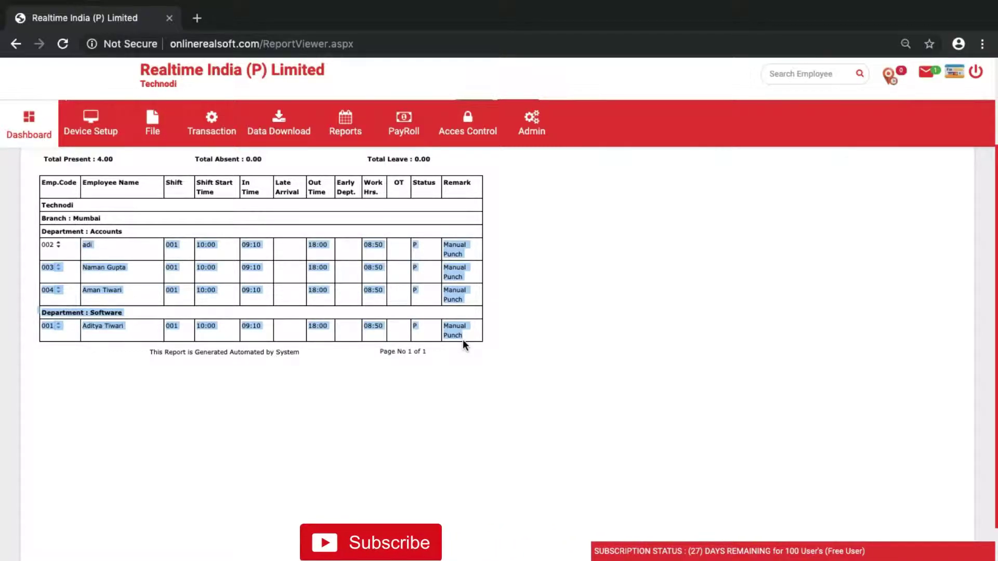
# Open the Daily Report form in a new tab and generate the report for 12/05/2019.
pyautogui.moveTo(349, 130)
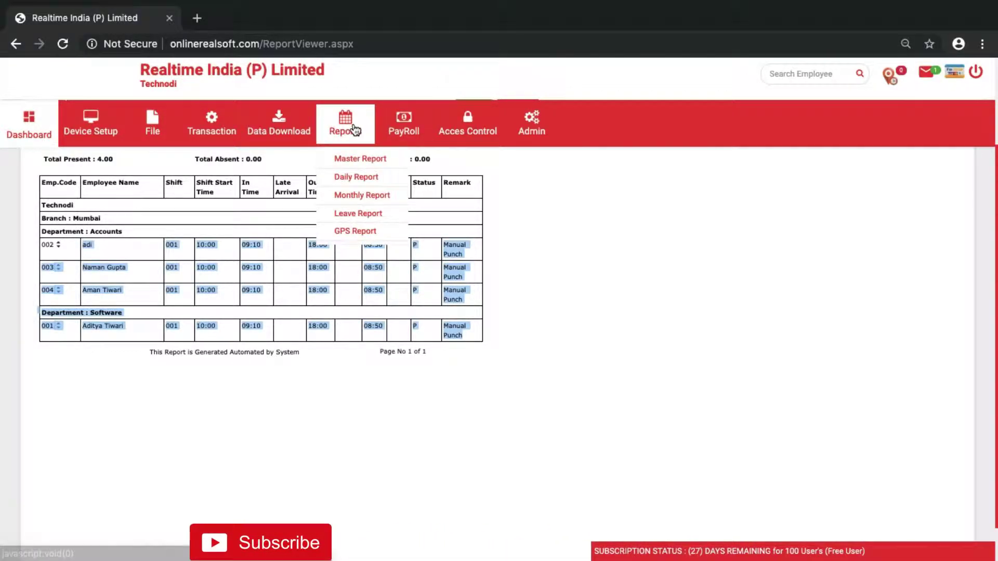
pyautogui.click(357, 187)
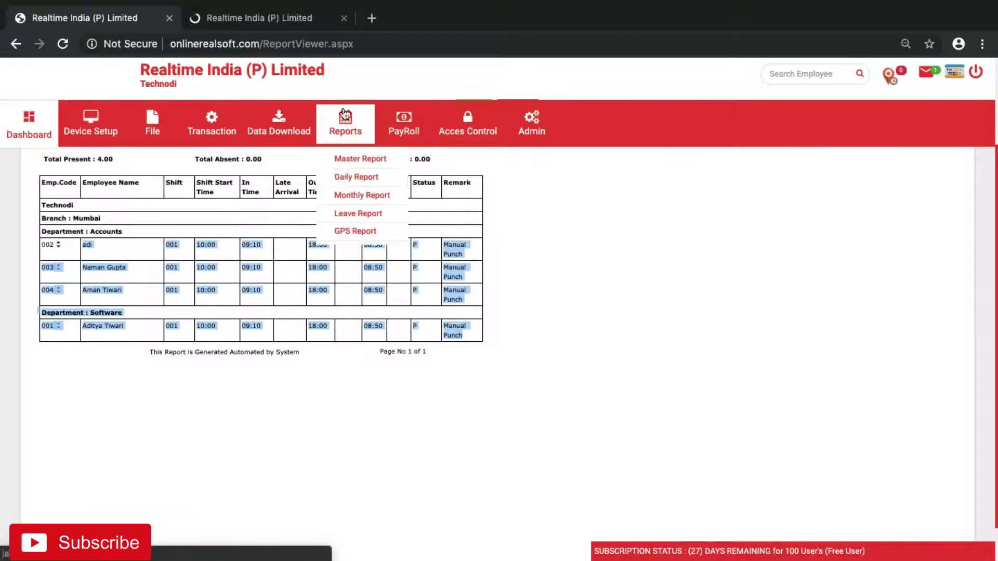
pyautogui.click(291, 18)
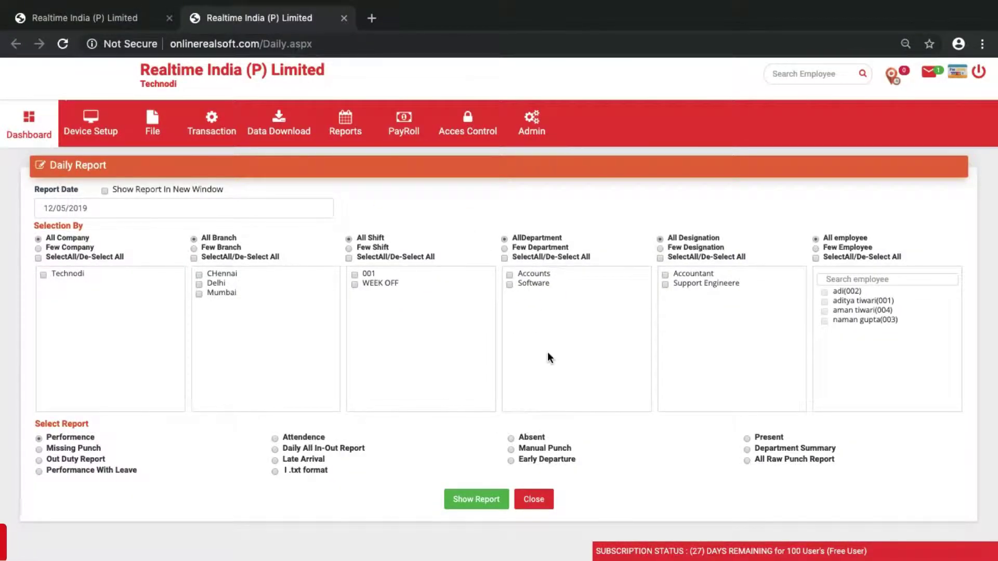
pyautogui.click(474, 500)
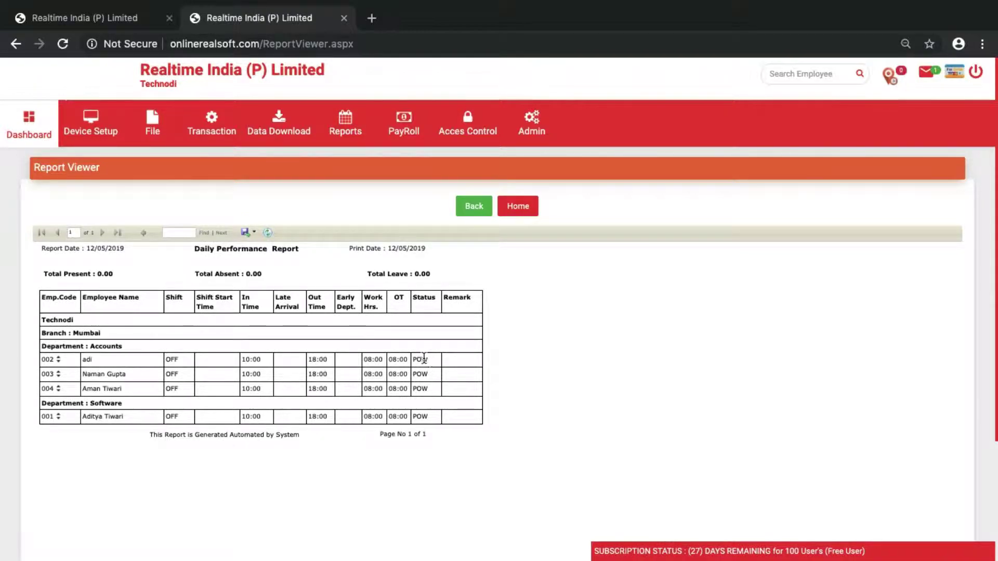
# Highlight the POW status values and the 08:00 overtime values in the report.
pyautogui.moveTo(430, 359); pyautogui.dragTo(407, 372)
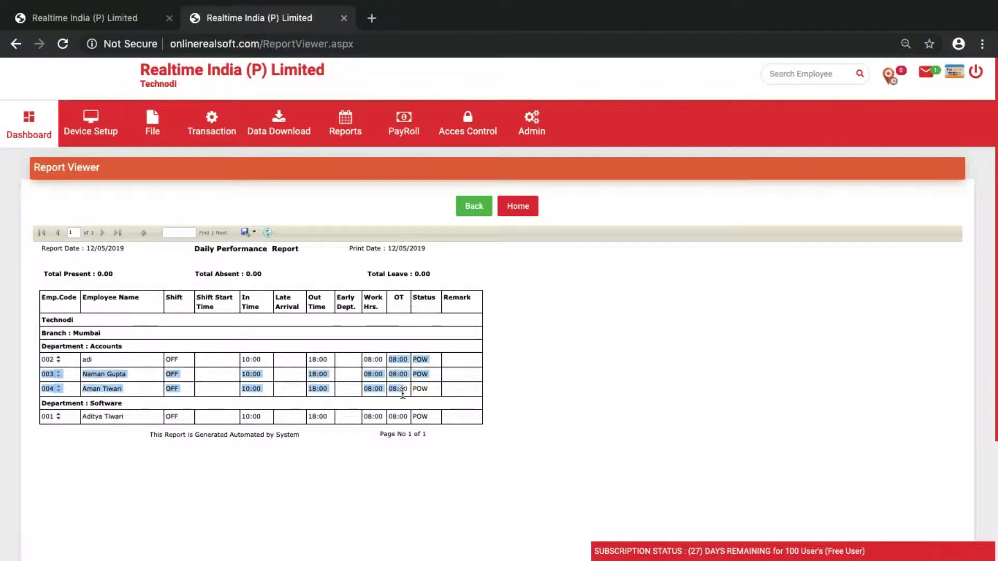
pyautogui.click(407, 372)
pyautogui.moveTo(408, 373); pyautogui.dragTo(388, 373)
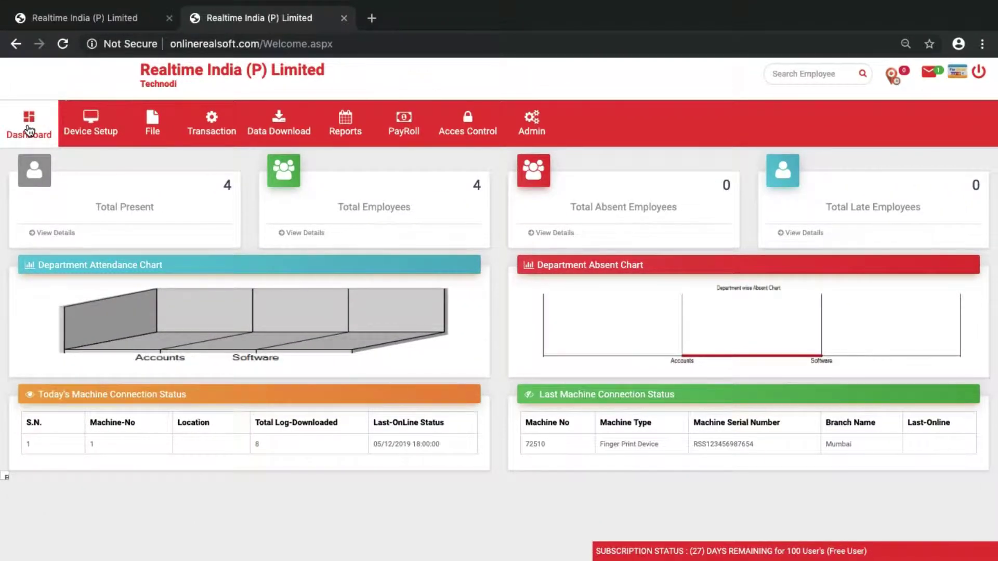
# Open Transaction > Manual Punch and set the view range from 17/05/2019 to 17/05/2019.
pyautogui.click(211, 123)
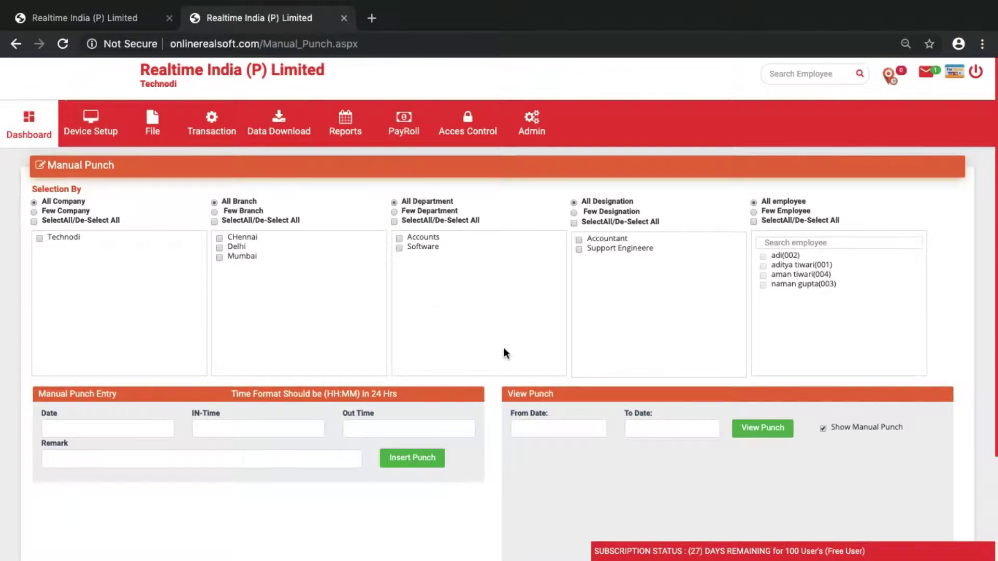
pyautogui.scroll(-3, 558, 451)
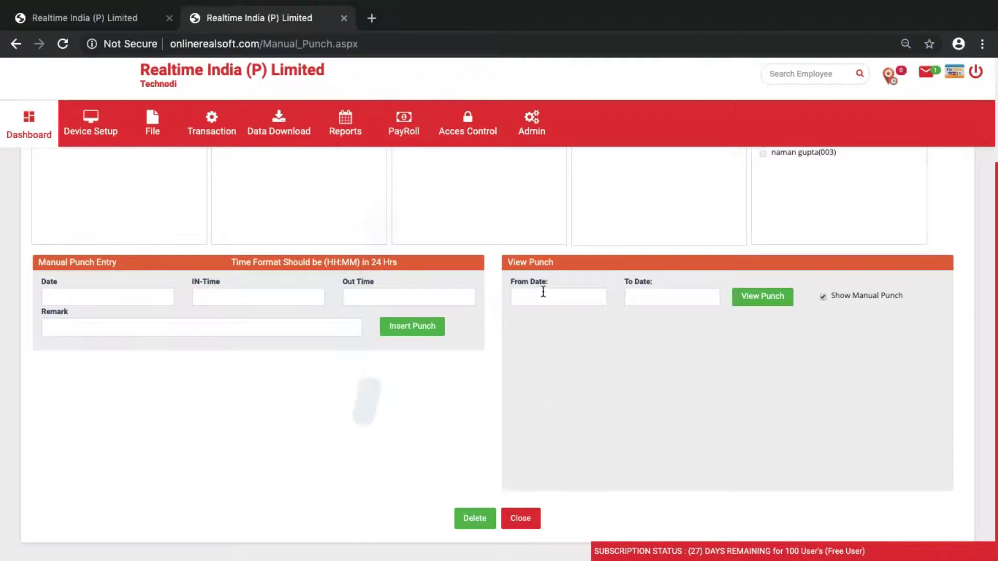
pyautogui.click(541, 296)
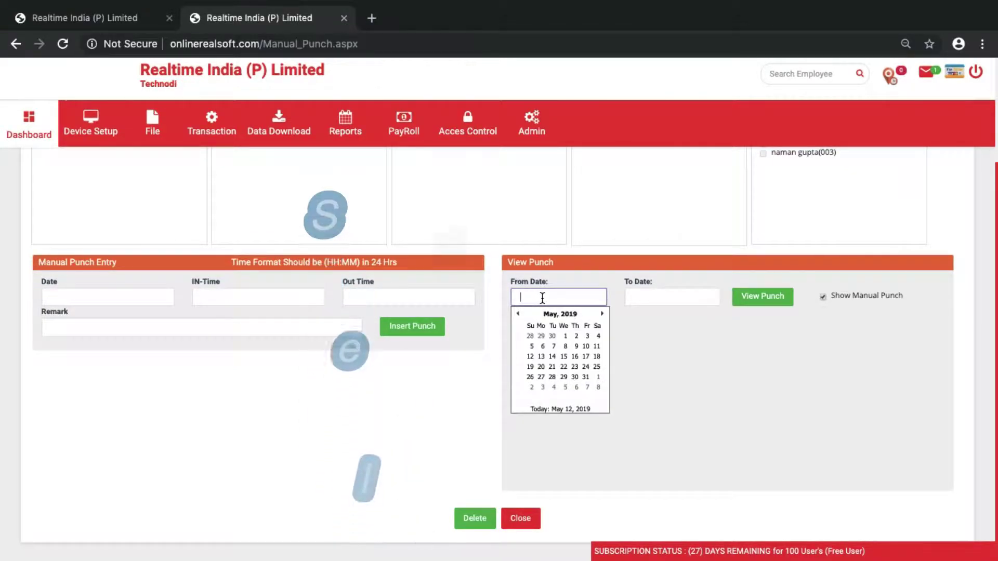
pyautogui.click(586, 356)
pyautogui.click(648, 297)
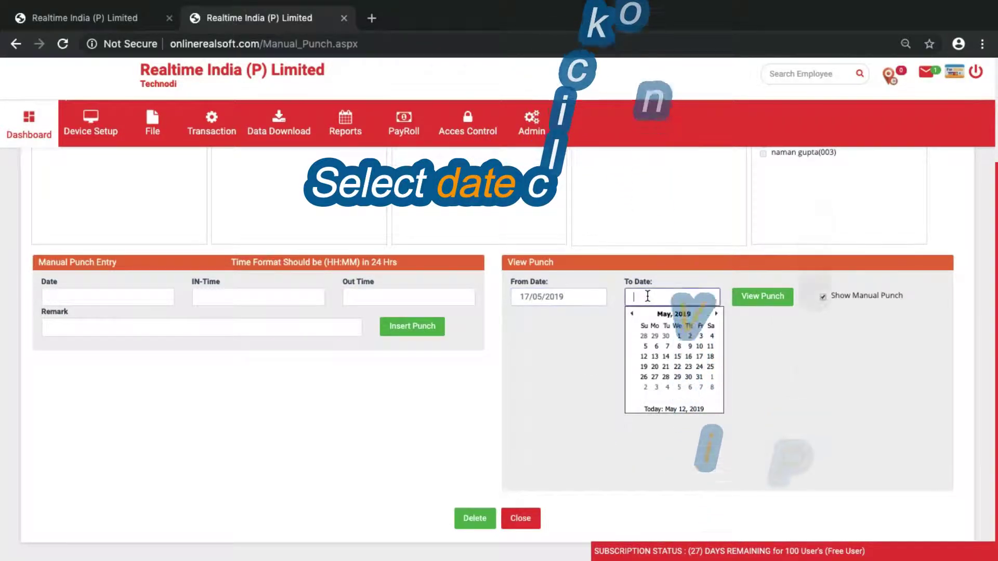
pyautogui.click(699, 357)
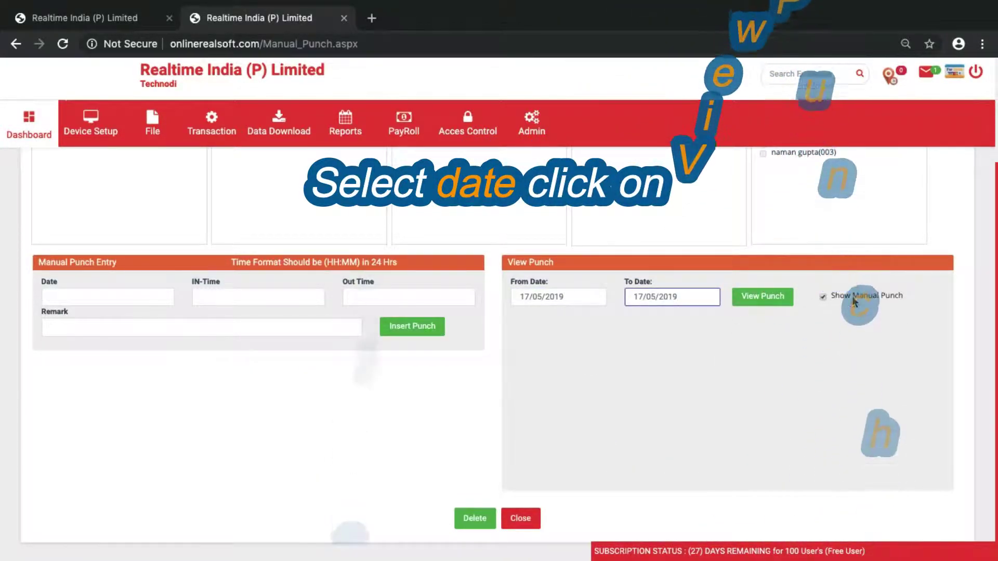
# Toggle Show Manual Punch off and back on so manual punches stay included.
pyautogui.moveTo(834, 295); pyautogui.dragTo(904, 296)
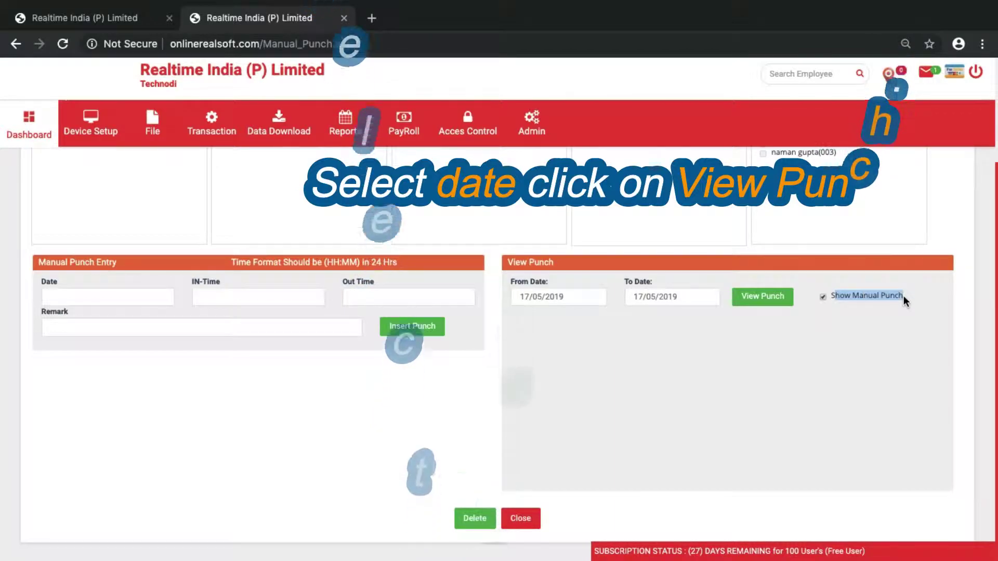
pyautogui.click(823, 298)
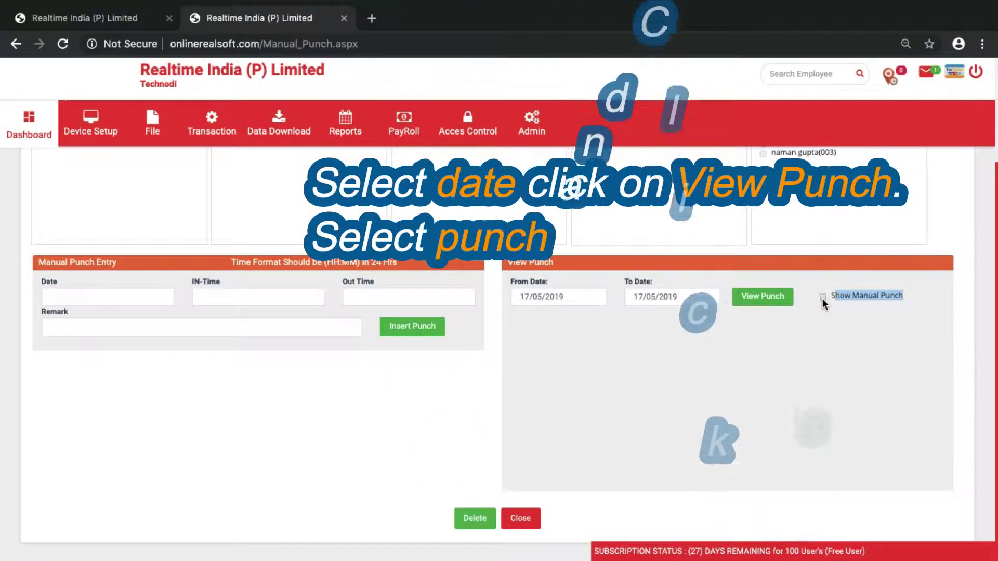
pyautogui.click(822, 298)
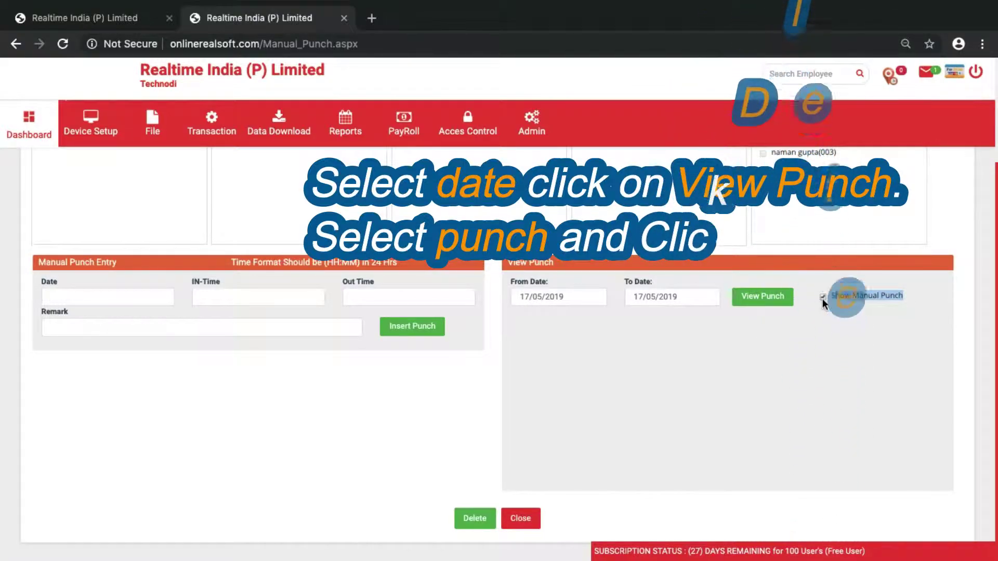
# List the punches recorded on 17 May 2019 and scroll through them.
pyautogui.click(759, 297)
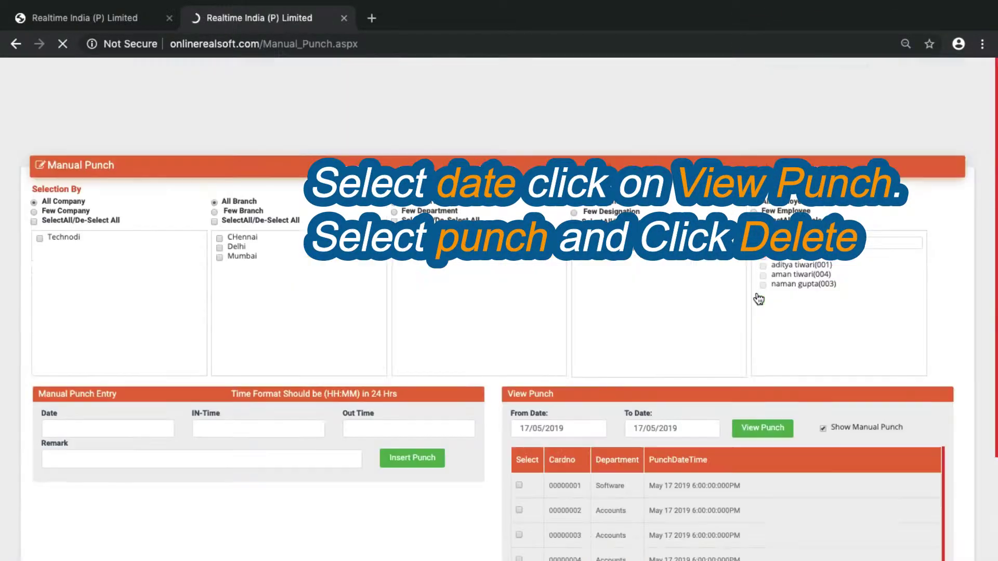
pyautogui.scroll(-2, 603, 394)
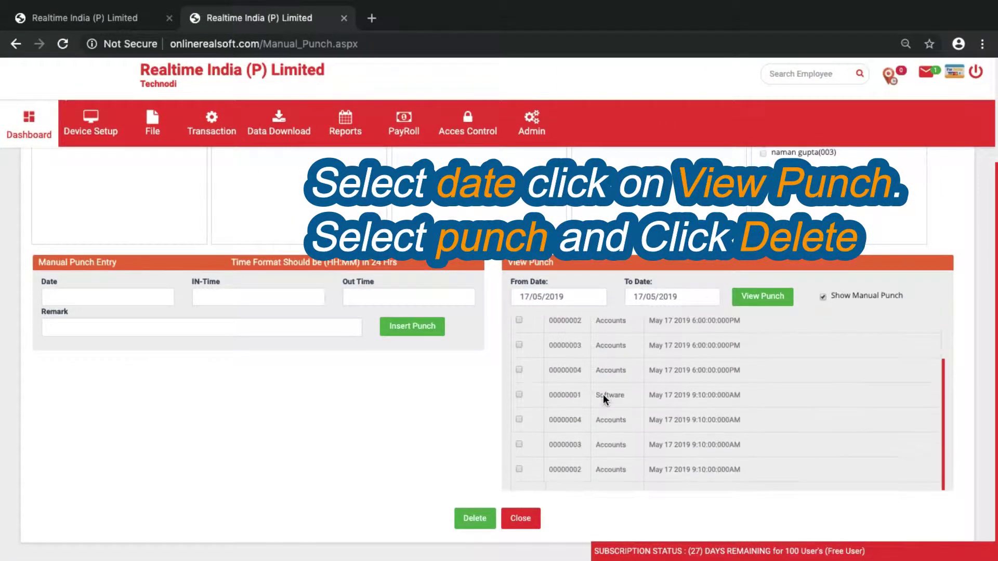
pyautogui.scroll(2, 603, 394)
pyautogui.scroll(-2, 602, 394)
pyautogui.scroll(2, 598, 392)
# Delete the selected 6:00 PM punches and refresh the list to confirm.
pyautogui.click(520, 377)
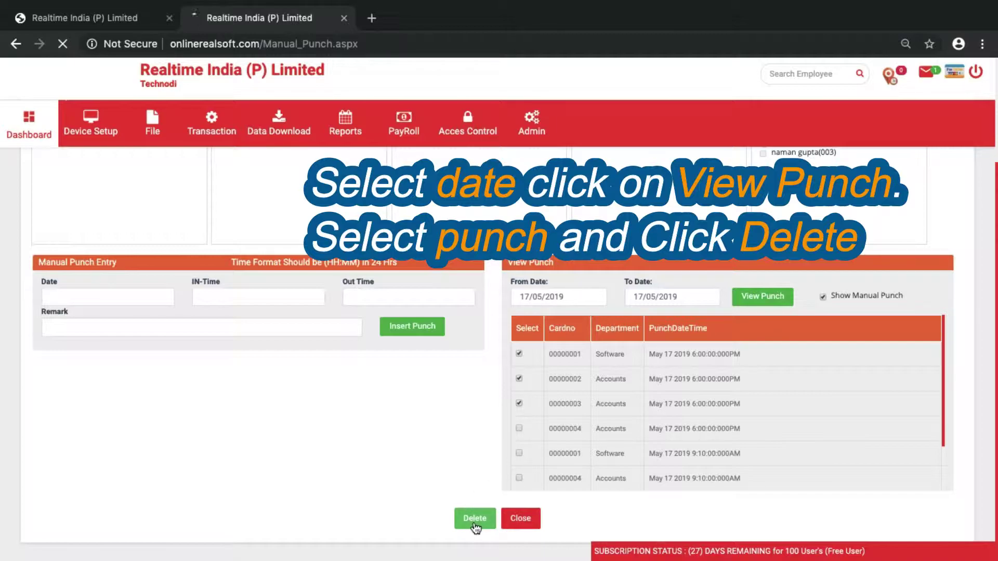
pyautogui.scroll(-3, 634, 510)
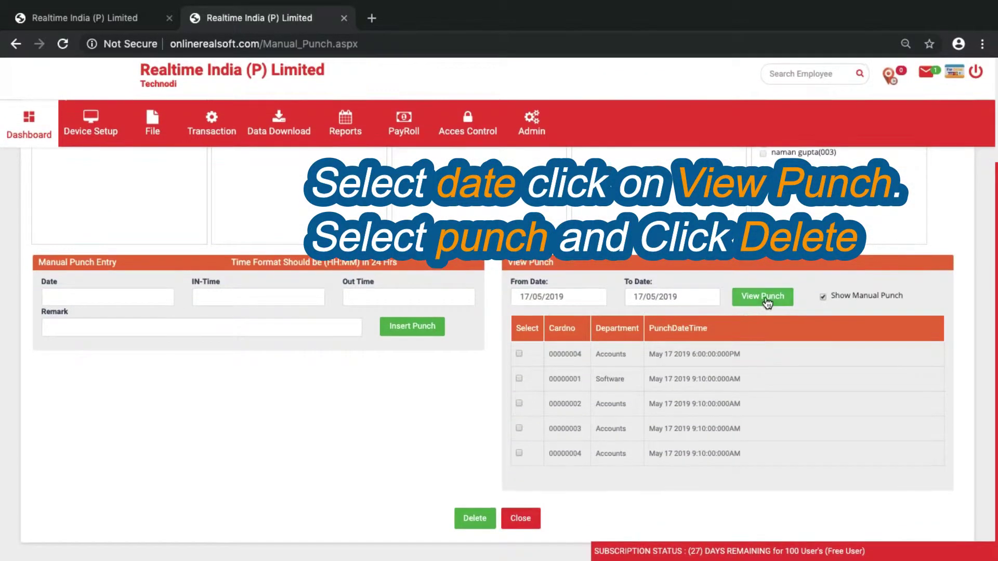
pyautogui.click(762, 298)
pyautogui.scroll(-3, 673, 425)
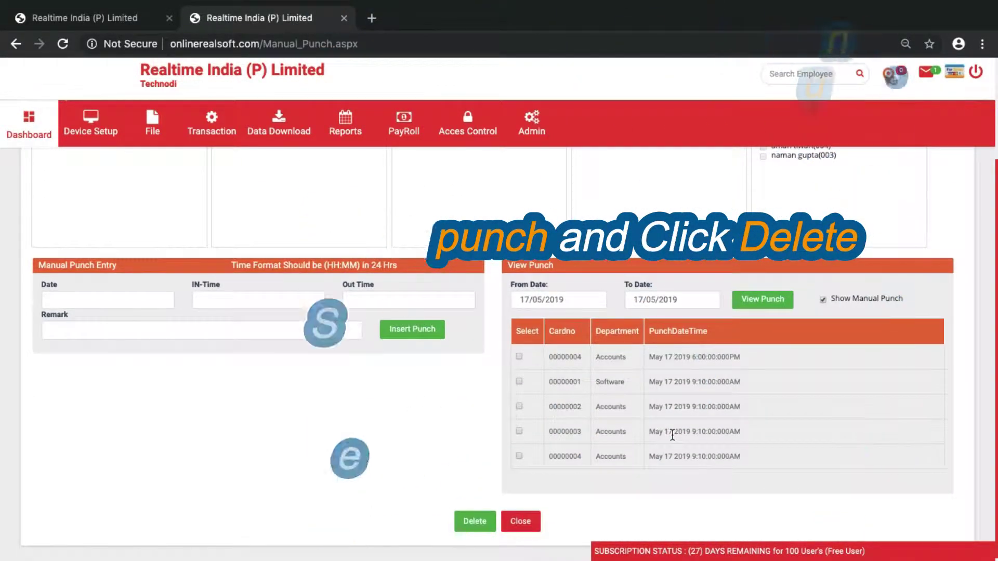